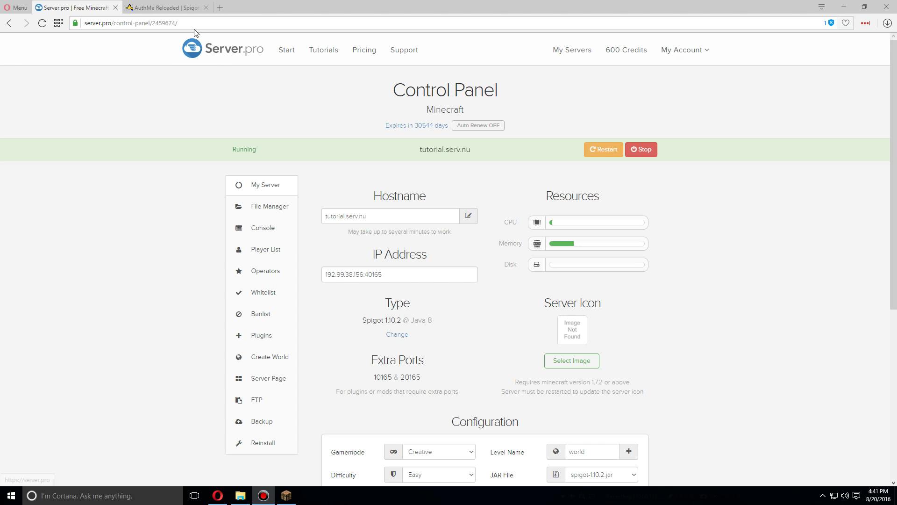
Download AuthMe-5.2-BETA3-spigot.jar from the AuthMe Reloaded SpigotMC page and save it to the computer.
left_click(177, 7)
left_click(254, 23)
left_click_drag(212, 23, 85, 35)
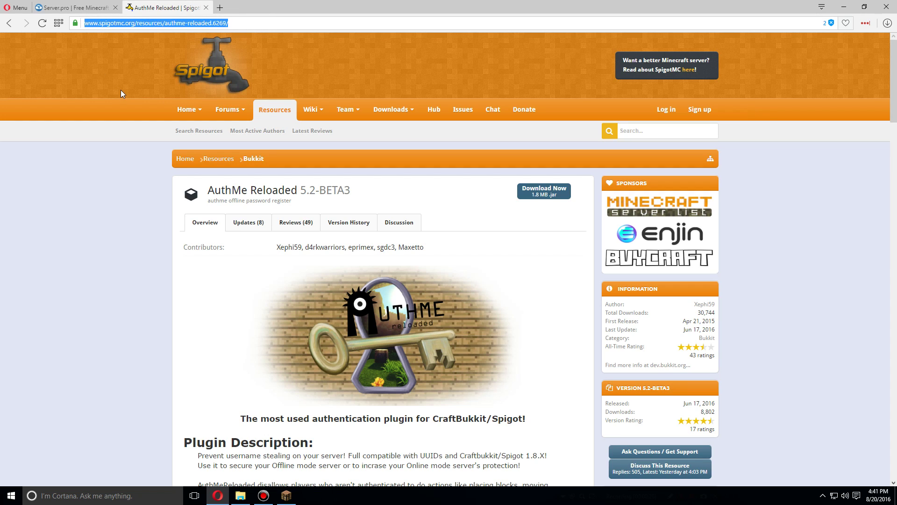
left_click(102, 215)
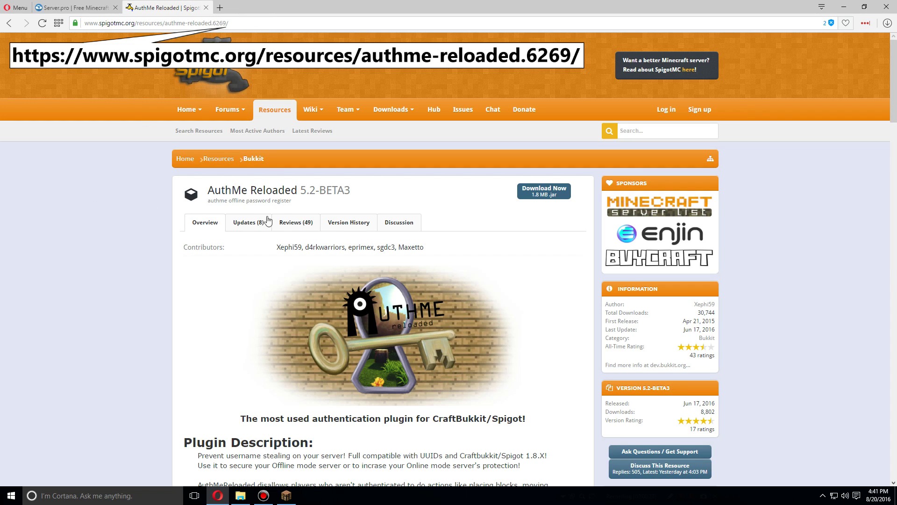
scroll(268, 220, "down", 7)
scroll(301, 212, "up", 6)
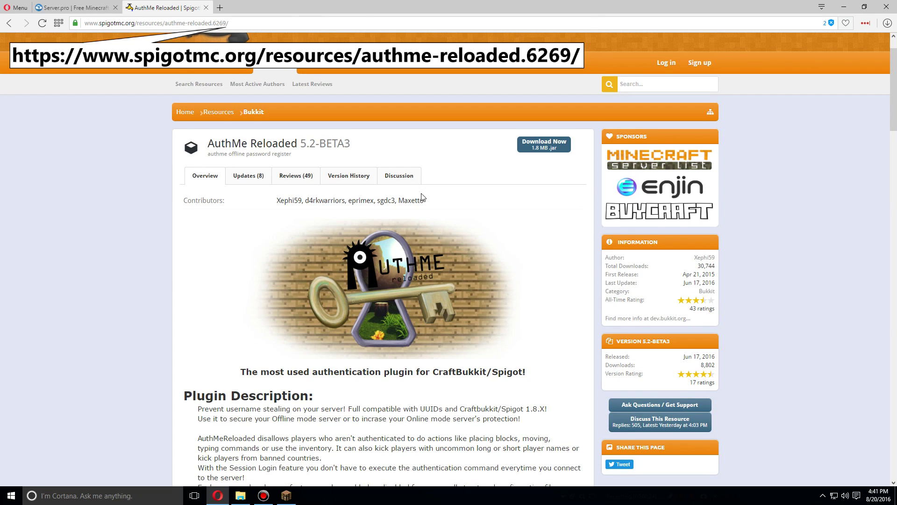
left_click(536, 149)
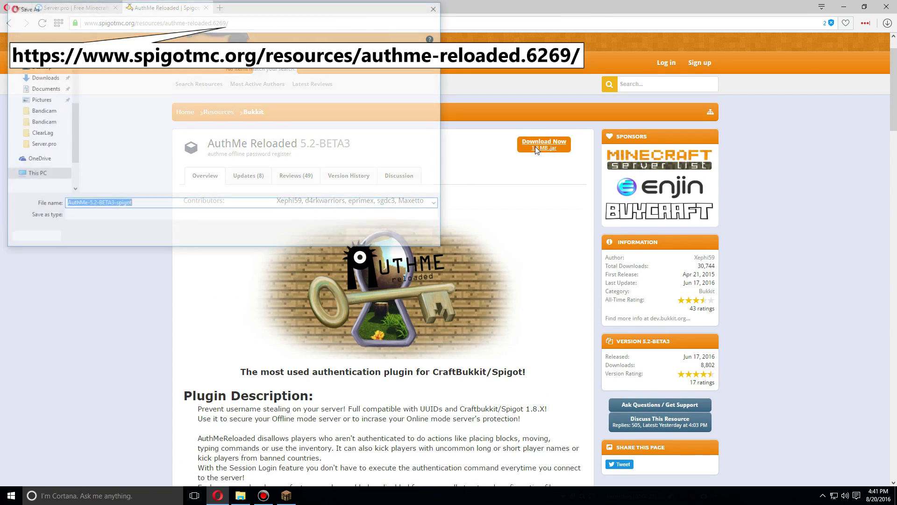
left_click(370, 238)
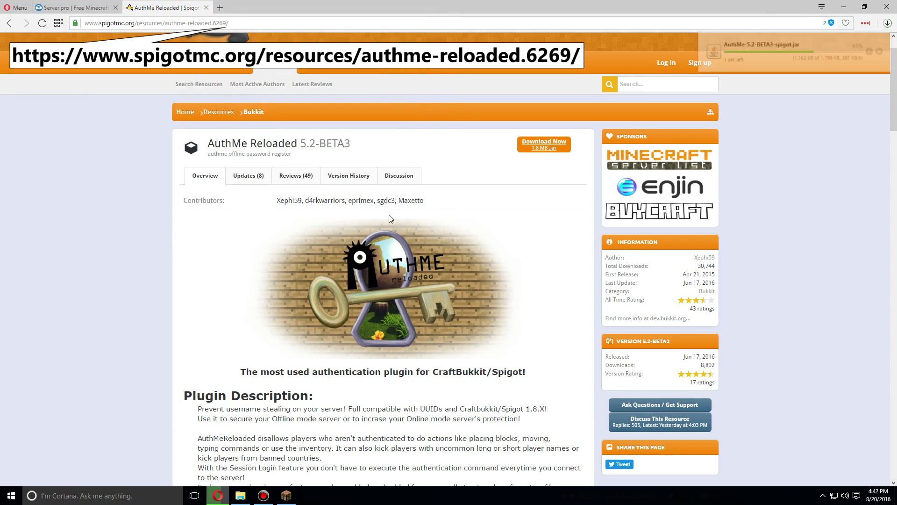
Open the server's plugins folder in the Server.pro File Manager.
left_click(98, 10)
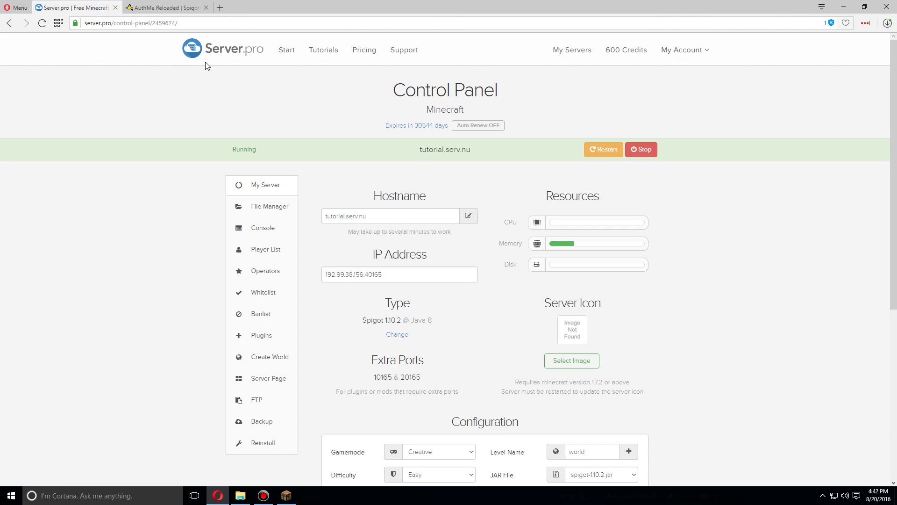
left_click(276, 210)
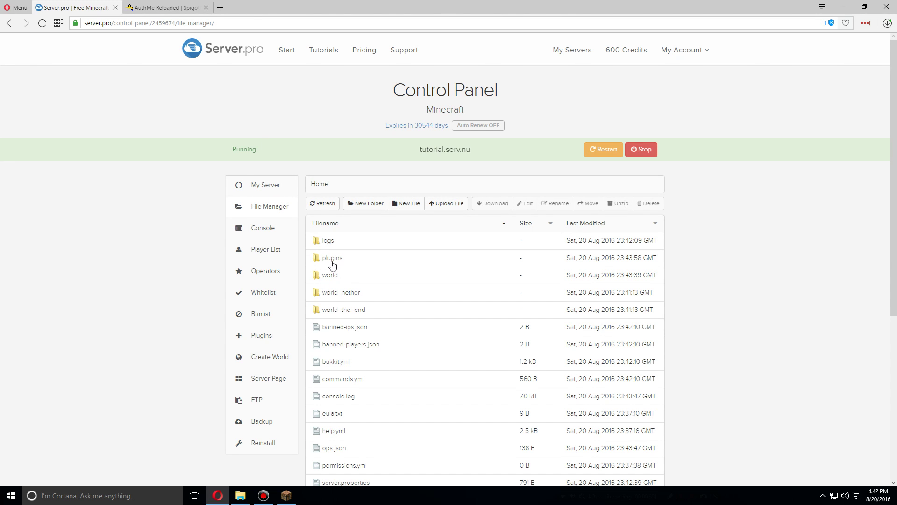
double_click(332, 263)
left_click(414, 286)
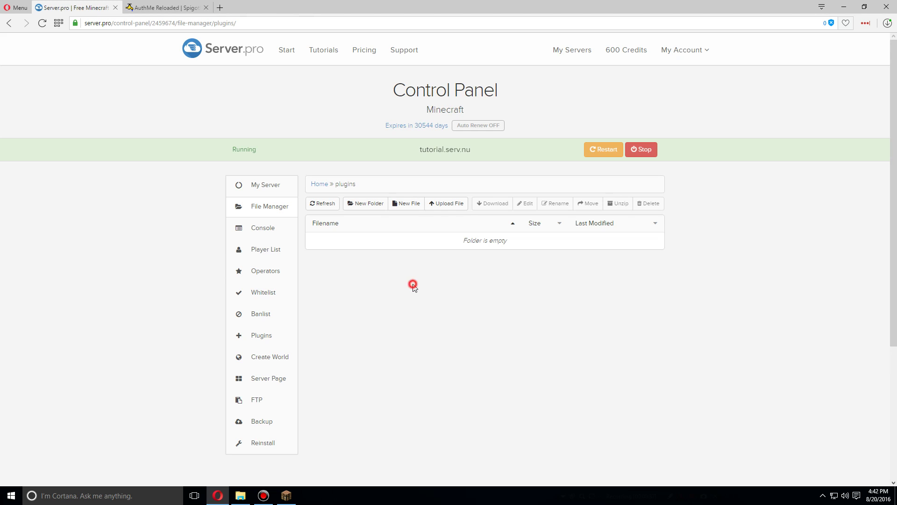
Upload AuthMe-5.2-BETA3-spigot.jar (1.8 MB) from the computer into the plugins folder.
left_click(456, 203)
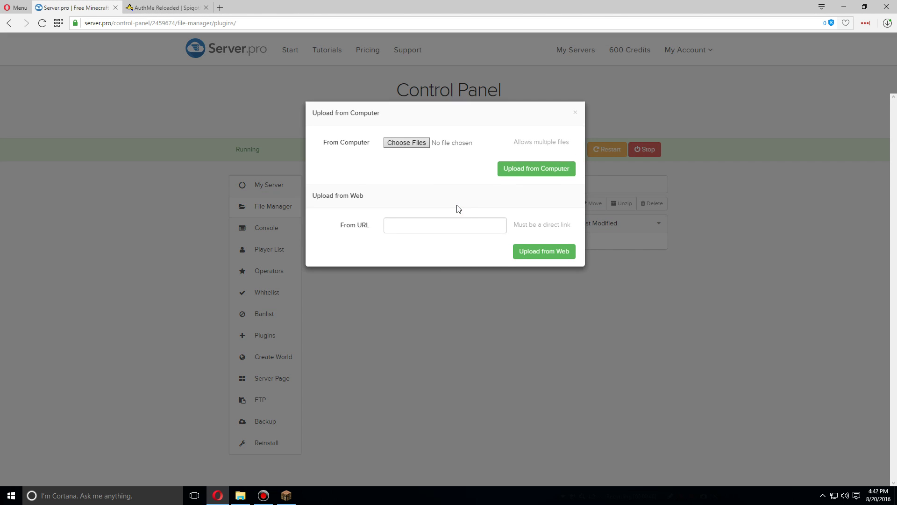
left_click(403, 154)
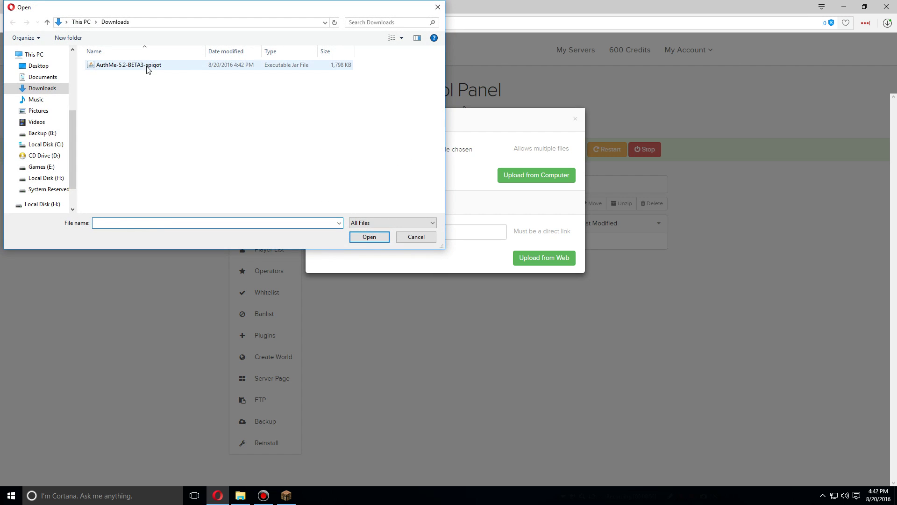
left_click(148, 70)
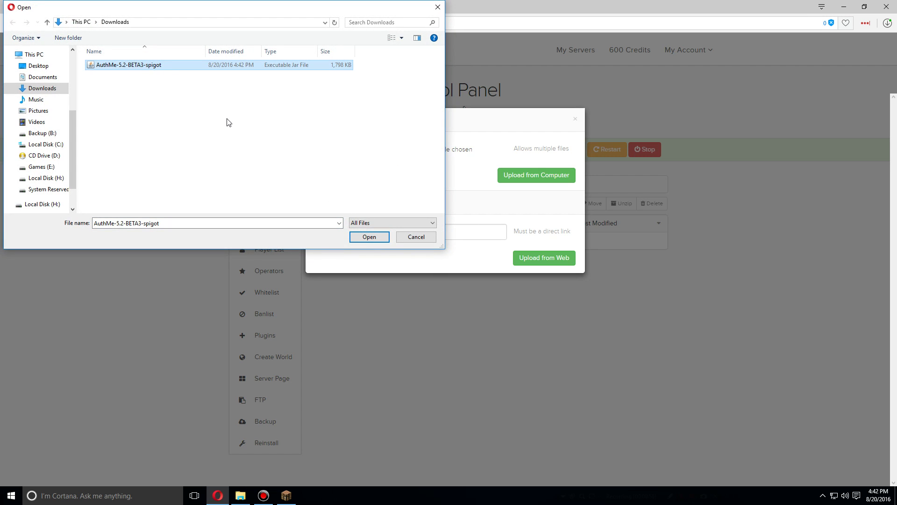
left_click(361, 237)
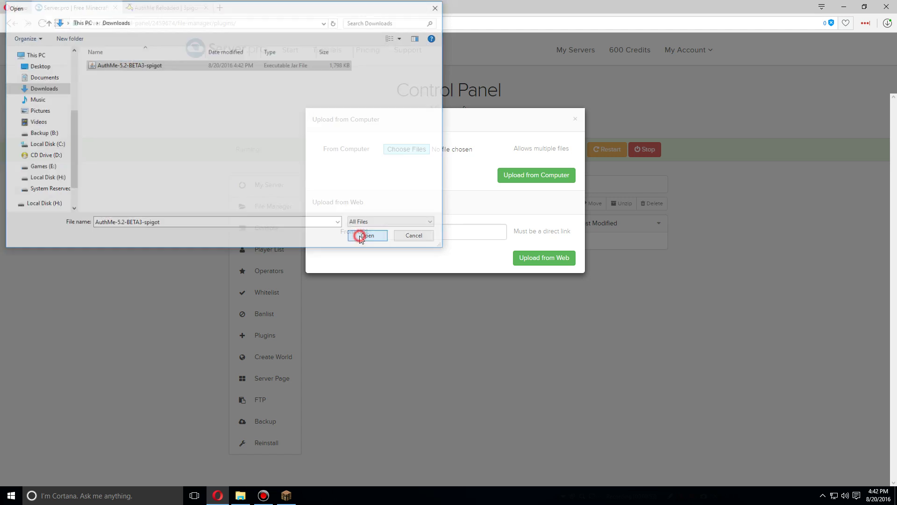
left_click(545, 175)
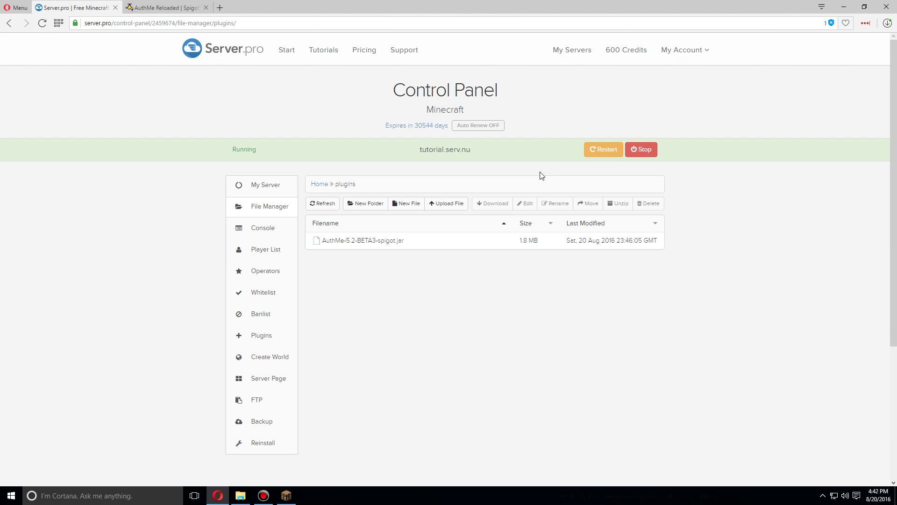
Restart the server to load AuthMe, then open the generated plugins/AuthMe folder.
left_click(600, 154)
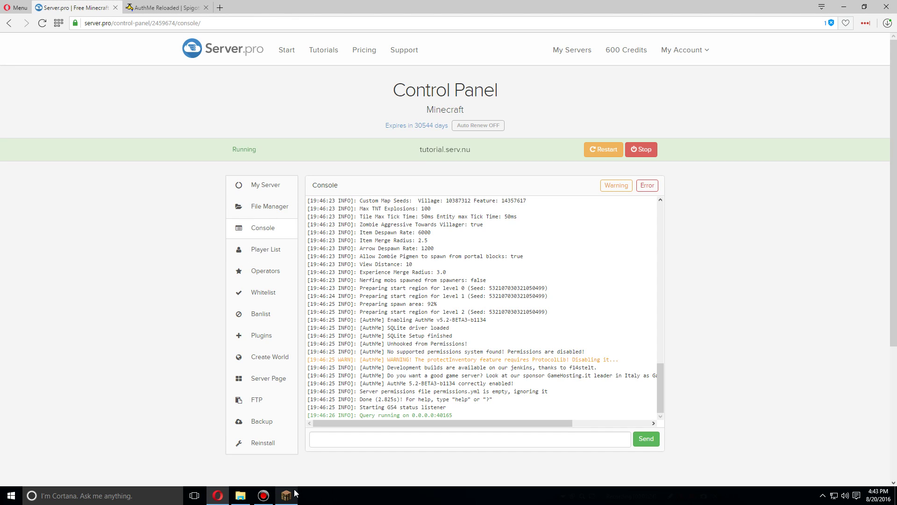
left_click(273, 215)
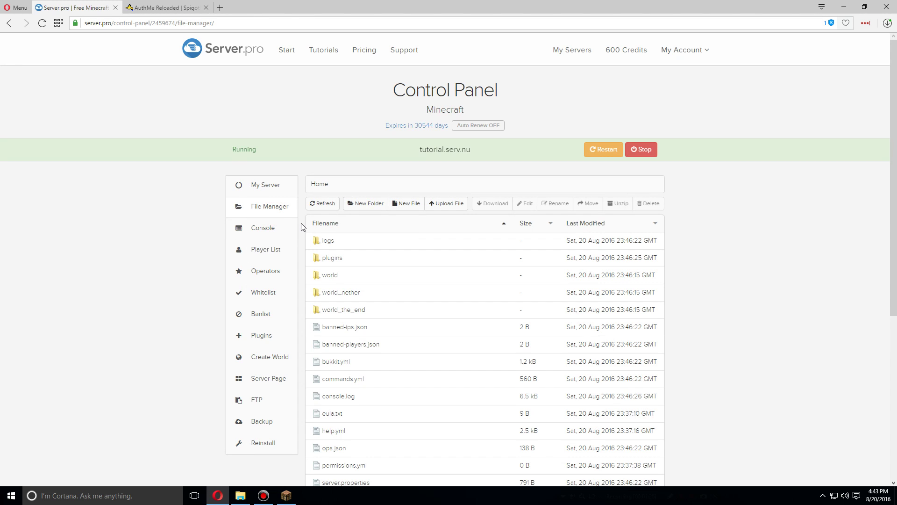
double_click(338, 258)
left_click(371, 239)
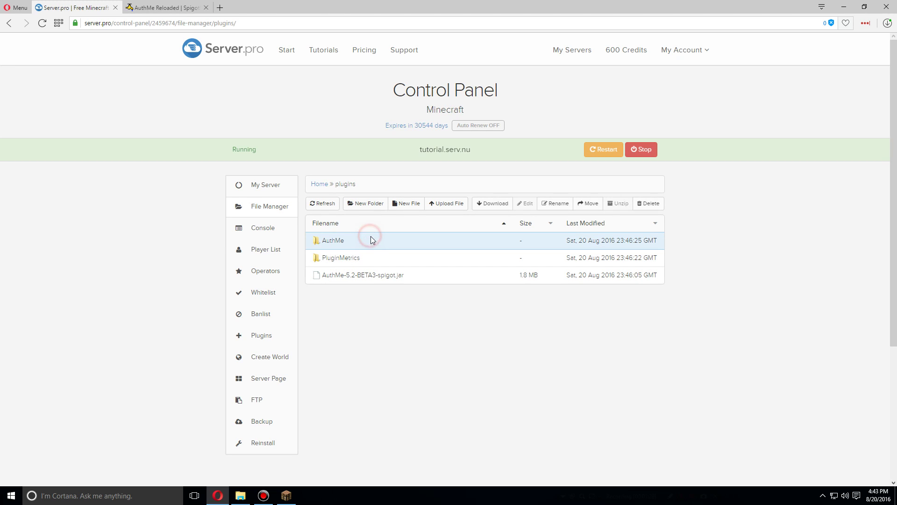
left_click(337, 241)
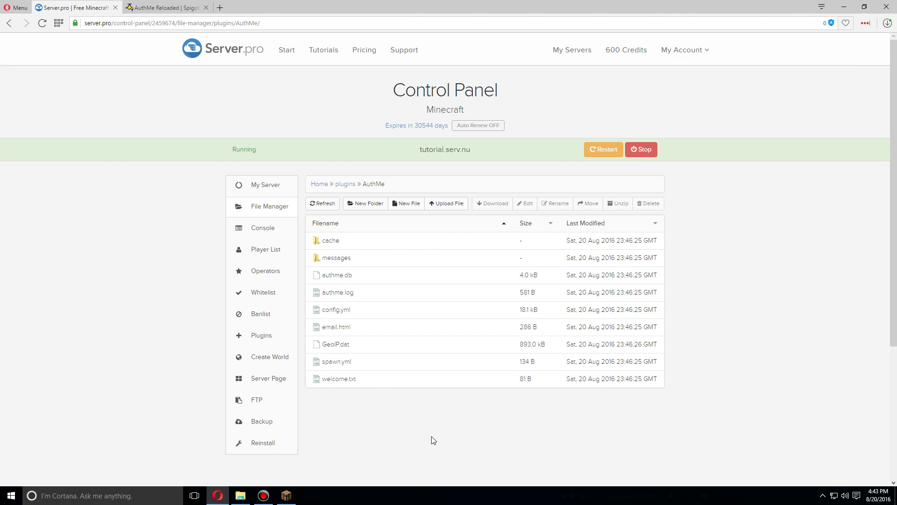
left_click(347, 316)
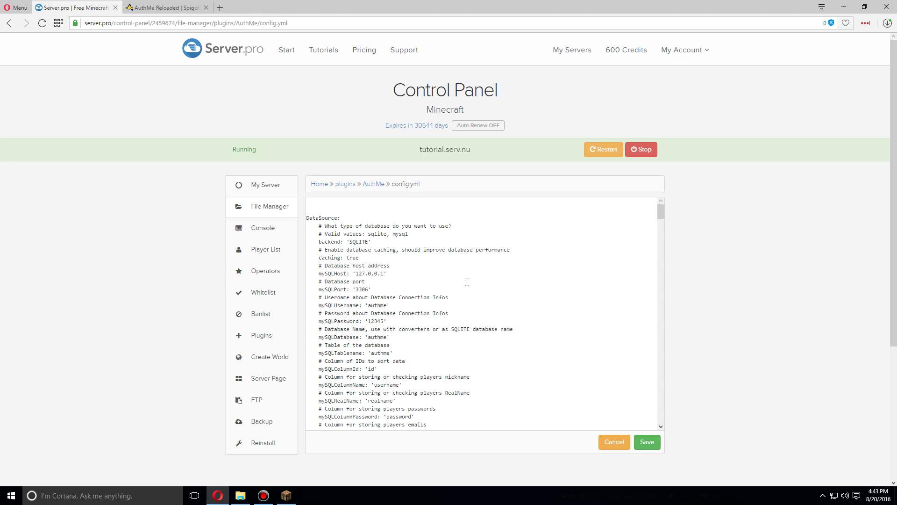
mouse_move(663, 212)
left_mouse_down()
mouse_move(667, 410)
mouse_move(661, 206)
left_mouse_up()
scroll(465, 292, "down", 1)
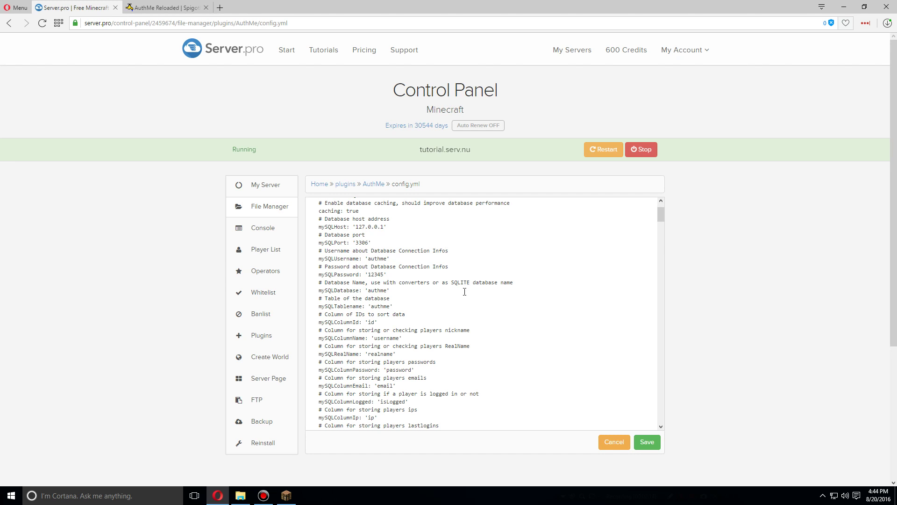
scroll(456, 248, "down", 6)
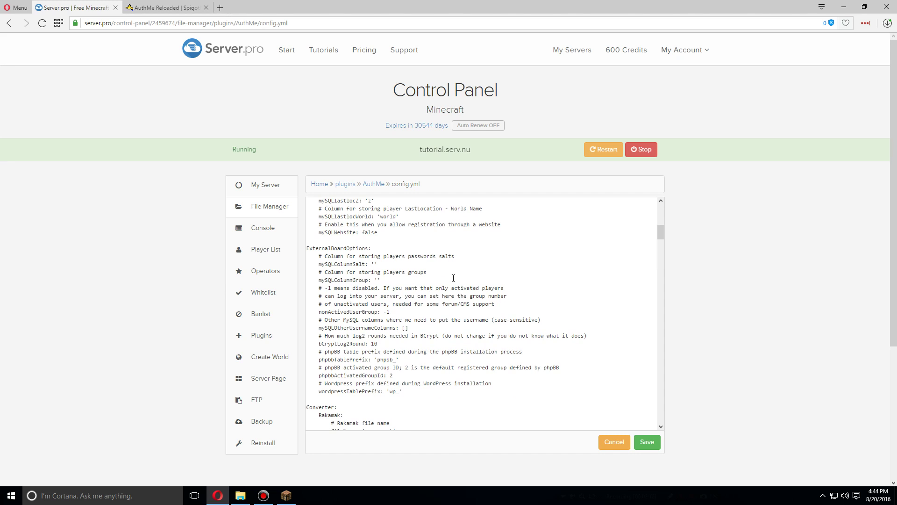
scroll(455, 273, "down", 4)
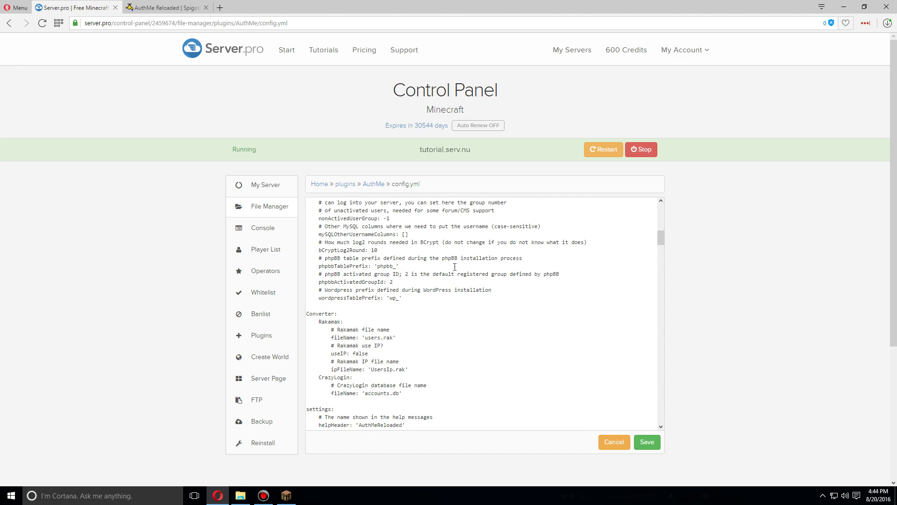
scroll(455, 267, "down", 10)
scroll(455, 267, "down", 2)
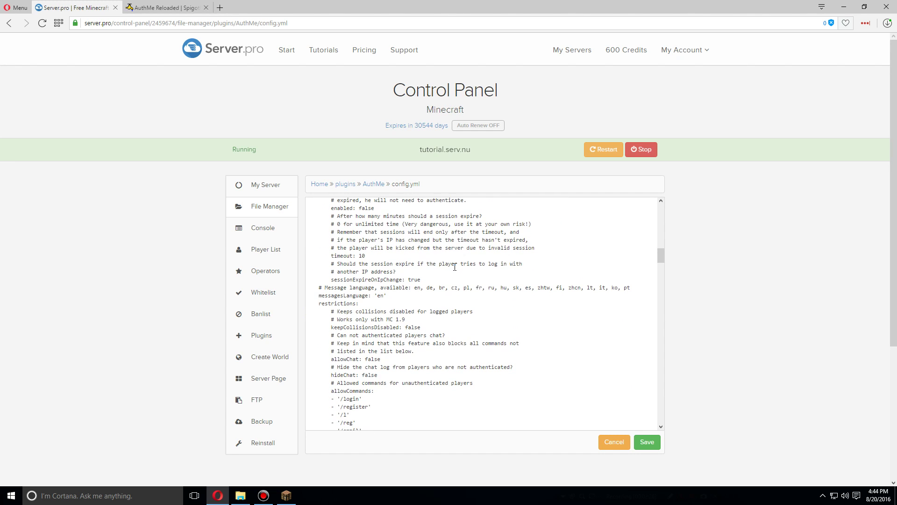
scroll(455, 267, "down", 4)
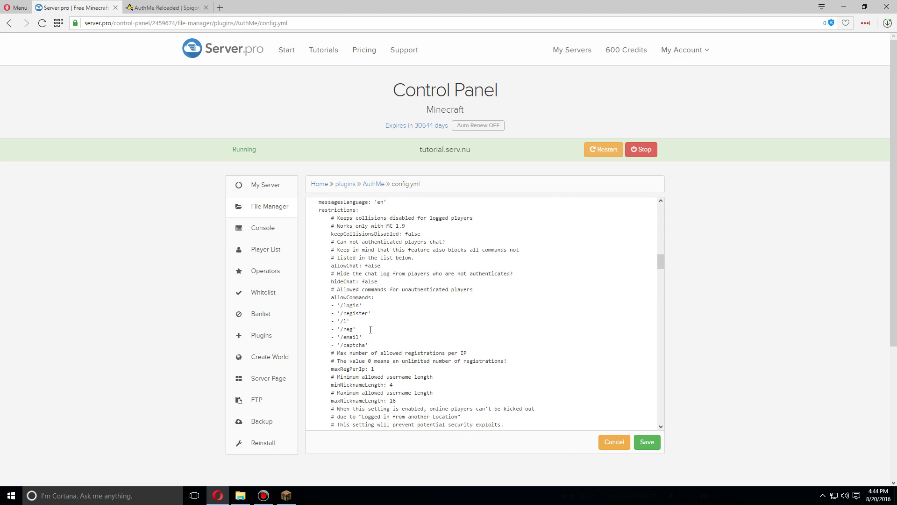
Review the restrictions settings in config.yml: allowChat, hide chat log and the allowCommands list.
left_click(331, 290)
left_click(362, 210)
left_click_drag(331, 265, 367, 265)
left_click(382, 265)
left_click(425, 273)
left_click_drag(372, 298, 328, 298)
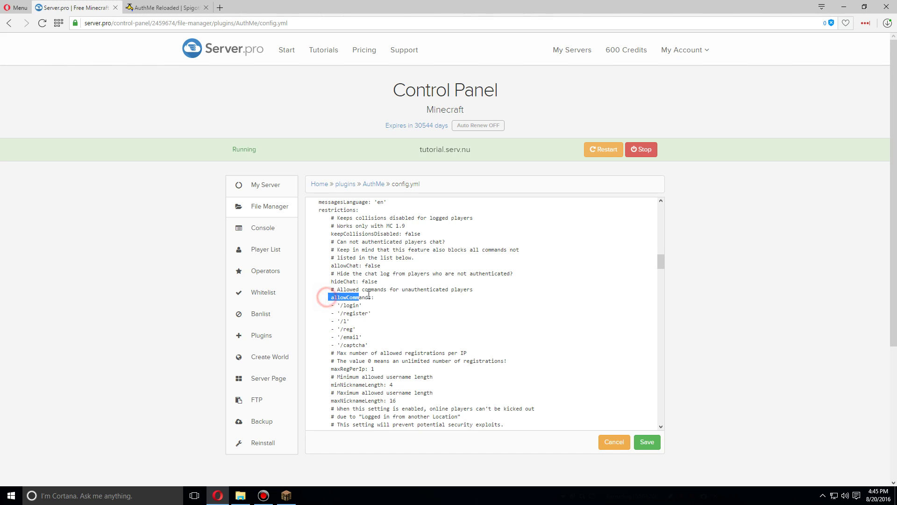
left_click(402, 310)
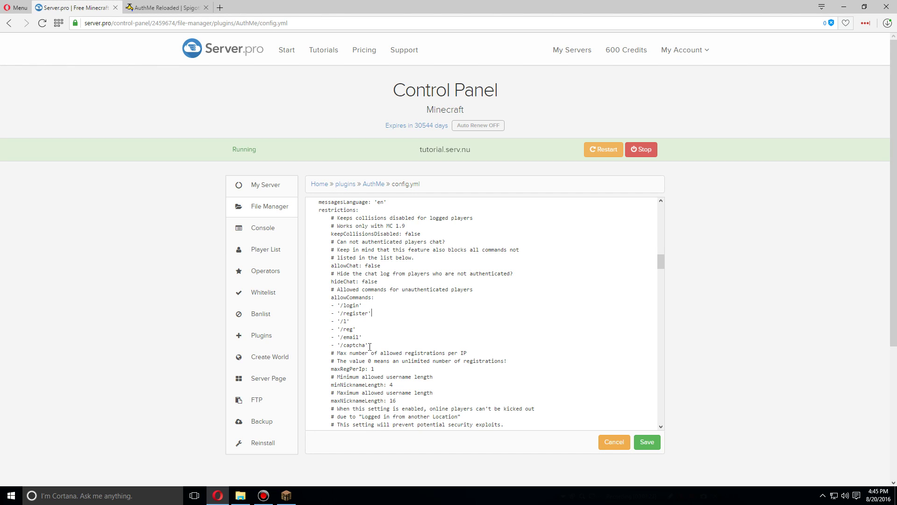
left_click_drag(369, 346, 287, 306)
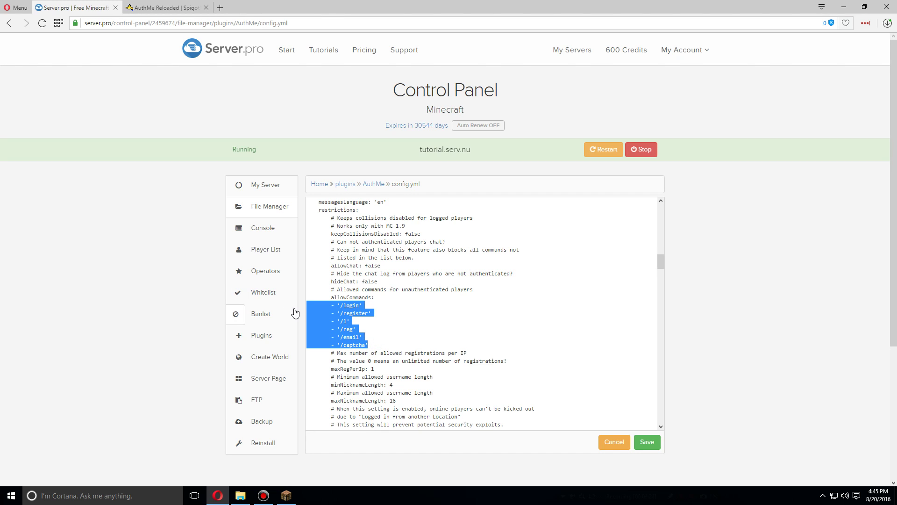
left_click(399, 312)
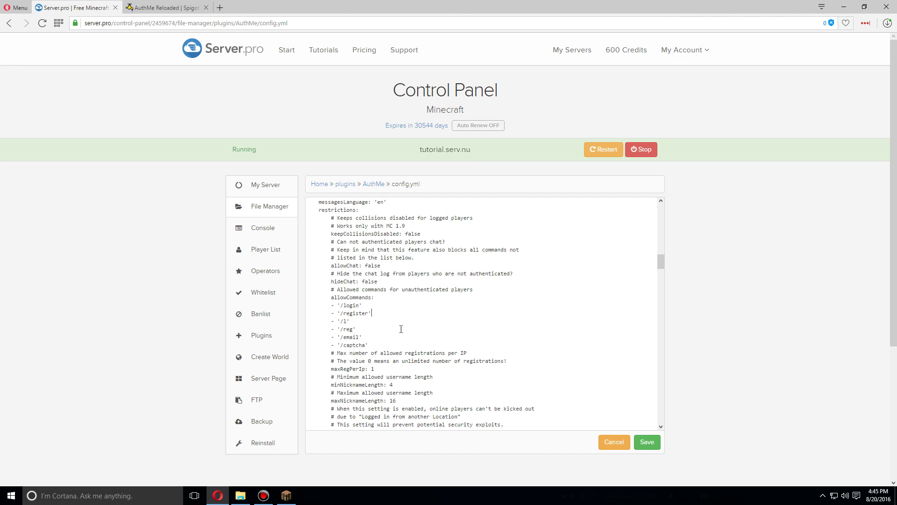
Duplicate the '/captcha' allowCommands entry and change the copy to '/help'.
left_click_drag(381, 346, 304, 348)
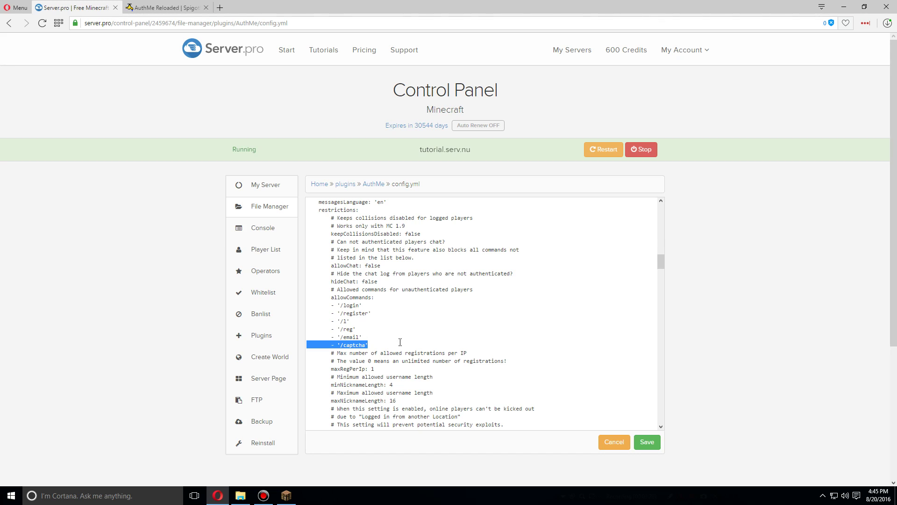
key("ctrl+c")
key("End")
key("Return")
key("ctrl+v")
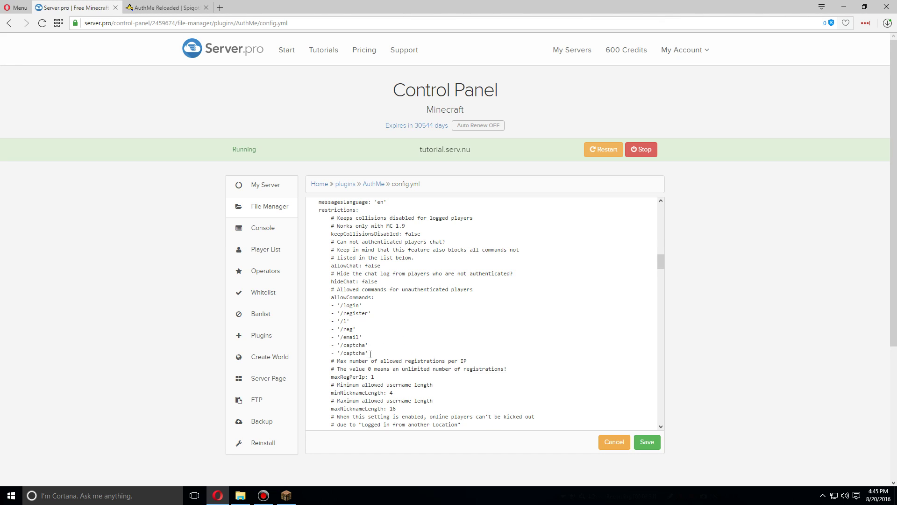
left_click(367, 354)
key("BackSpace")
key("BackSpace")
key("BackSpace")
key("BackSpace")
key("BackSpace")
key("BackSpace")
type("help")
scroll(395, 346, "down", 1)
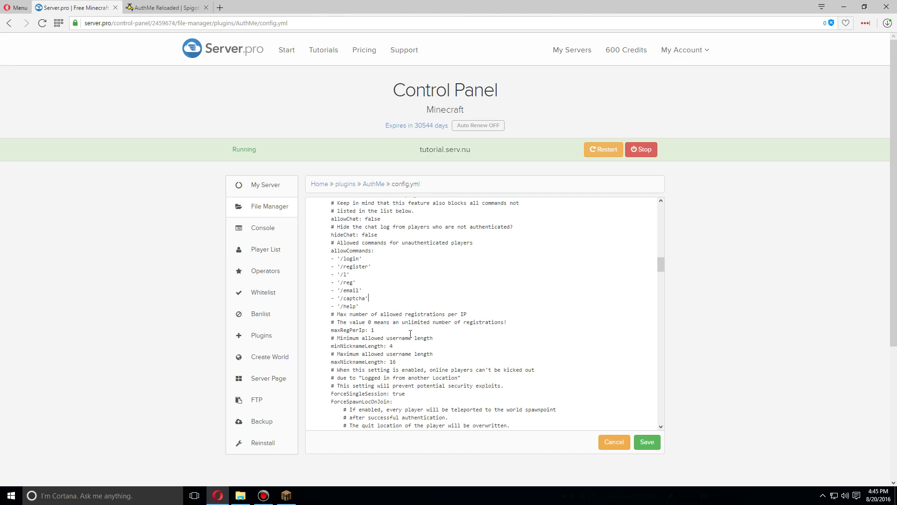
Set maxRegPerIp to 3.
left_click(393, 330)
type("3")
scroll(429, 353, "down", 3)
Check the ForceSpawnLocOnJoin enabled value, leaving it at false.
left_click_drag(327, 261, 400, 261)
left_click(407, 261)
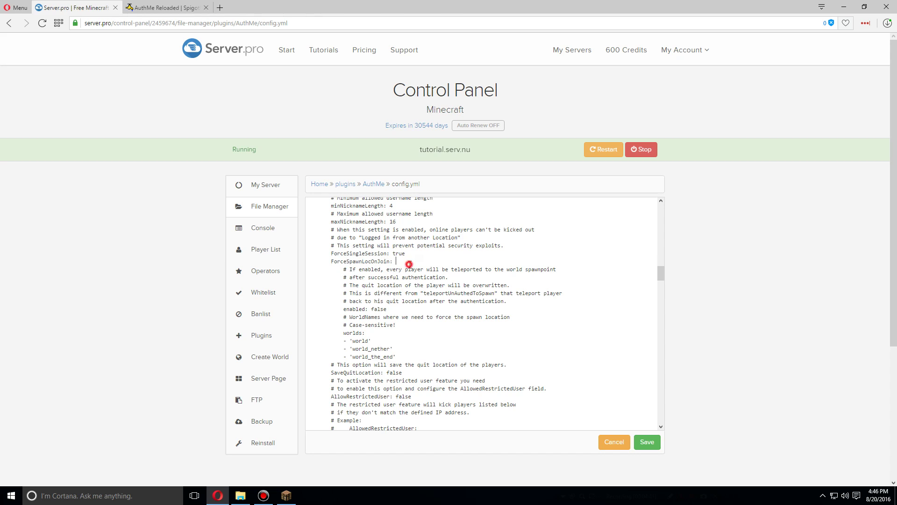
left_click(401, 309)
scroll(448, 309, "down", 15)
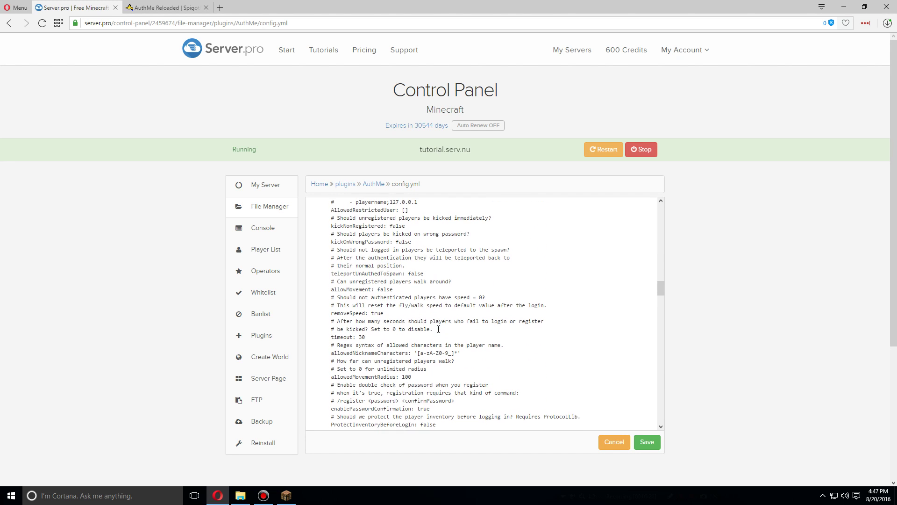
scroll(464, 308, "down", 4)
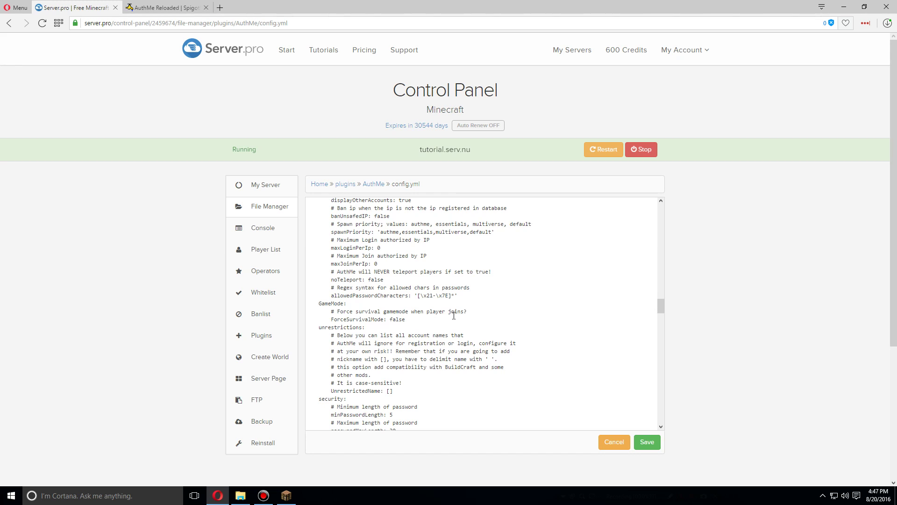
Change ForceSurvivalMode from false to true.
left_click(414, 274)
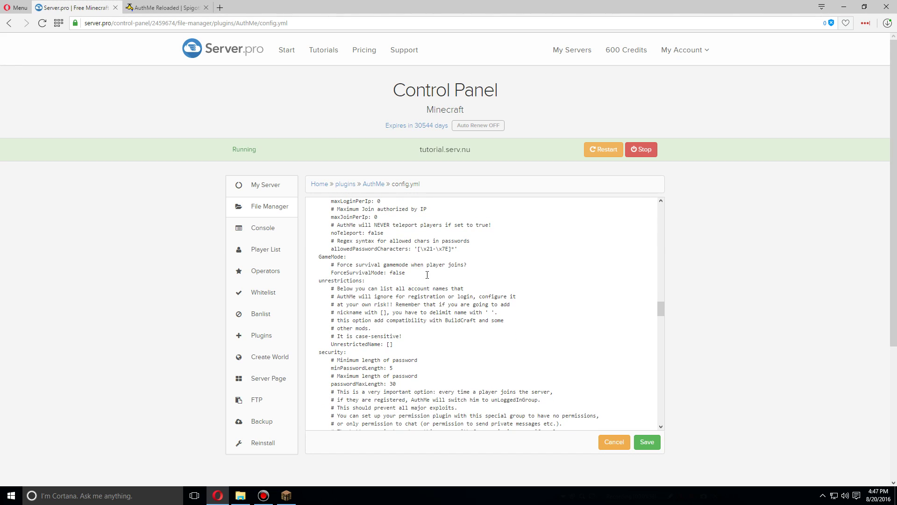
key("BackSpace")
key("BackSpace")
key("BackSpace")
key("BackSpace")
type("true")
scroll(452, 282, "down", 1)
left_click_drag(395, 321, 299, 324)
left_click_drag(397, 337, 308, 337)
left_click(405, 327)
Add '00000' to unsafePasswords by duplicating the '54321' entry and editing it.
scroll(407, 322, "down", 4)
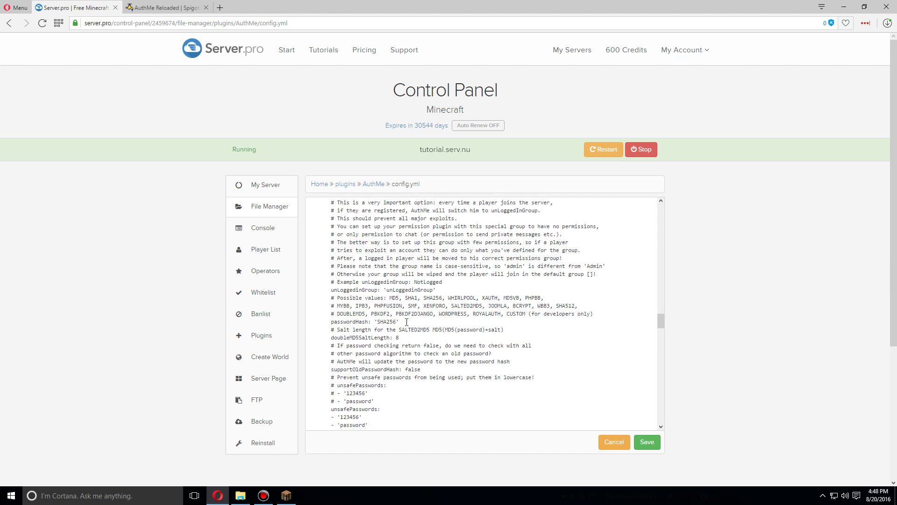
scroll(407, 322, "down", 1)
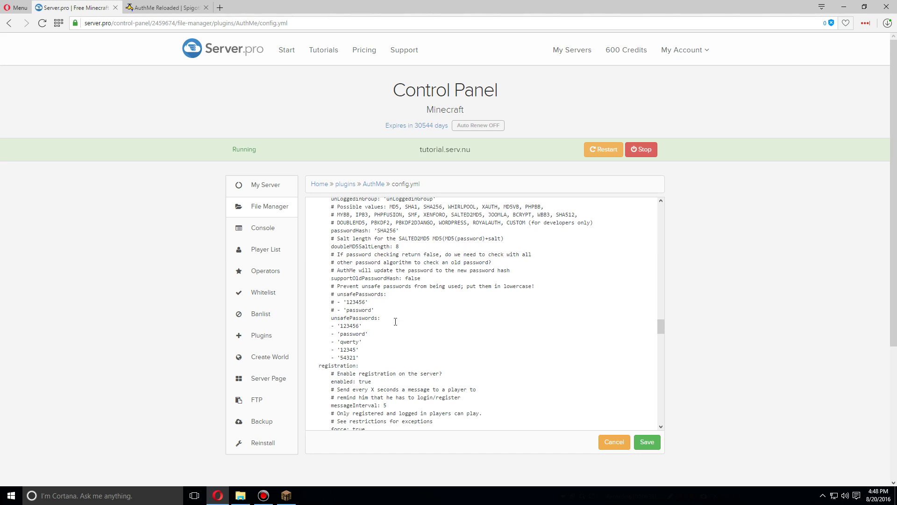
scroll(395, 321, "down", 1)
left_click(377, 314)
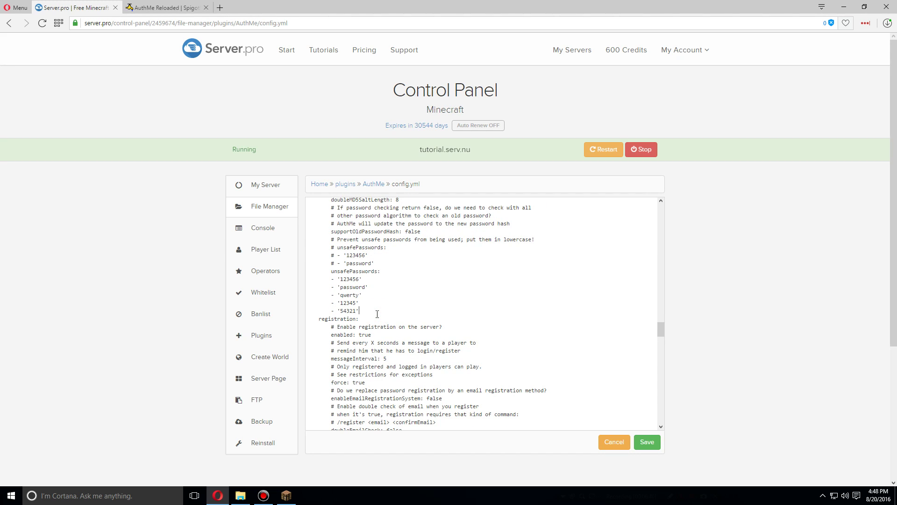
left_click_drag(367, 310, 303, 311)
key("ctrl+c")
left_click(380, 311)
key("Return")
key("ctrl+v")
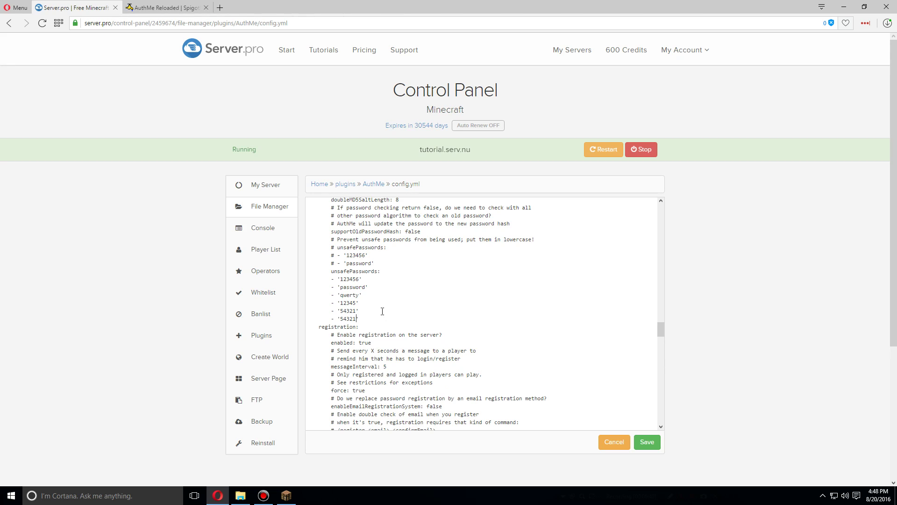
key("BackSpace")
key("BackSpace")
key("BackSpace")
key("BackSpace")
key("BackSpace")
key("BackSpace")
type("00000")
left_click_drag(451, 407, 296, 411)
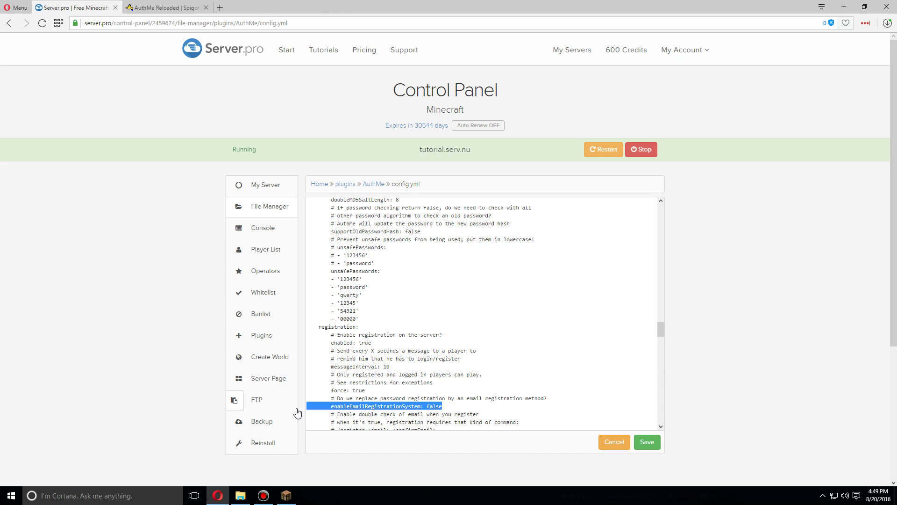
scroll(542, 381, "down", 2)
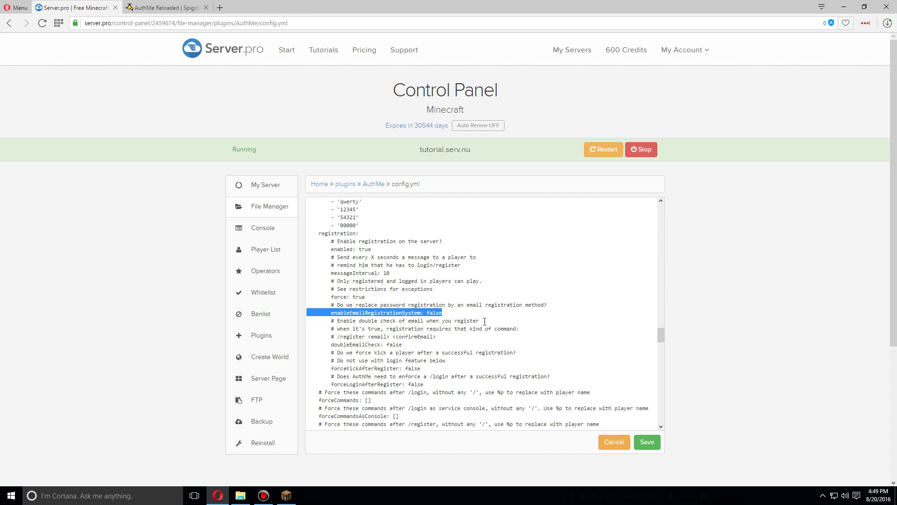
scroll(485, 321, "down", 10)
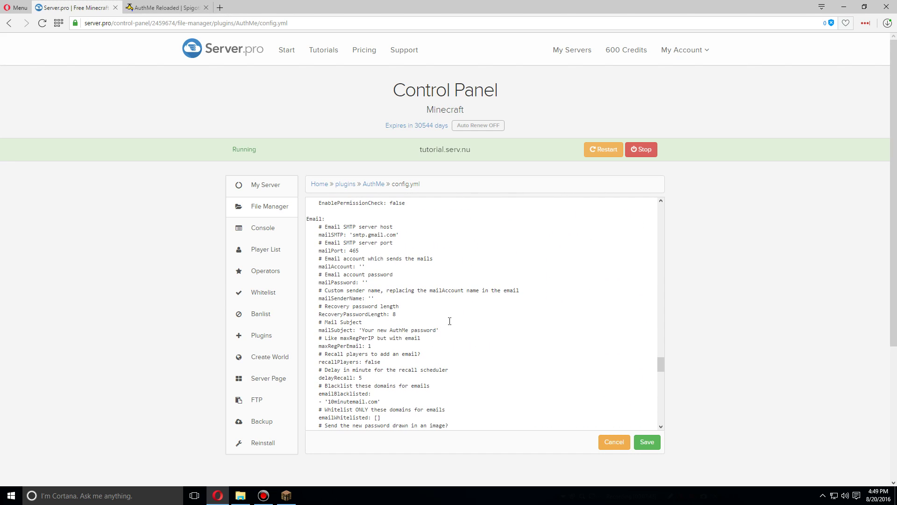
left_click_drag(316, 235, 393, 275)
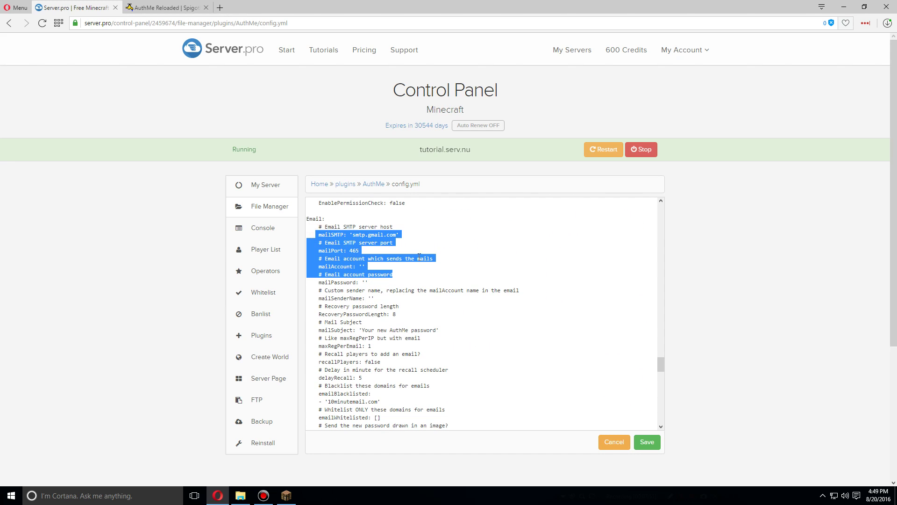
left_click(424, 250)
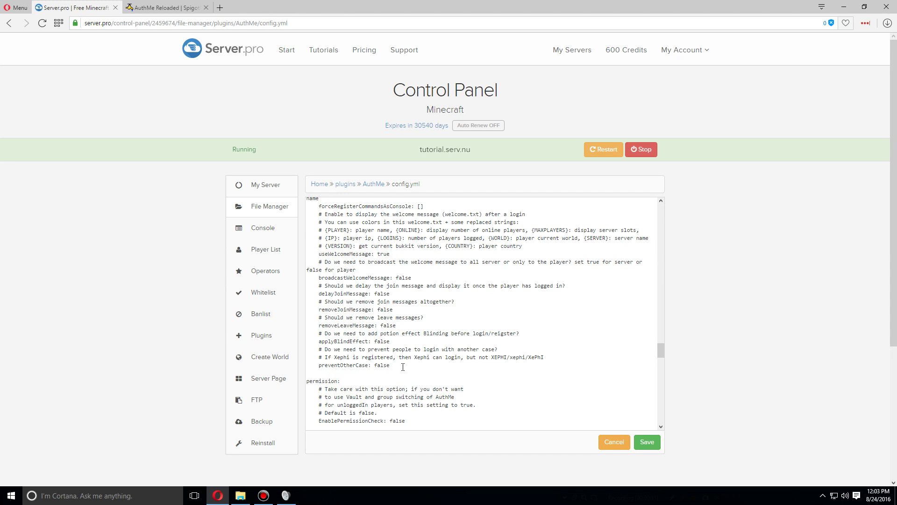
Change preventOtherCase from false to true, noting the XEPHI/XePhI example in its comment.
left_click_drag(399, 365, 312, 363)
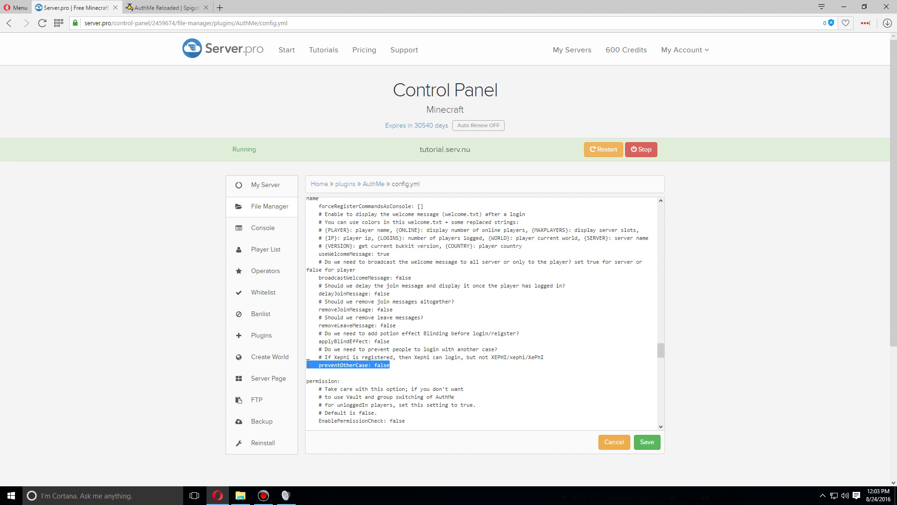
left_click(396, 368)
left_click_drag(395, 368, 376, 360)
type("true")
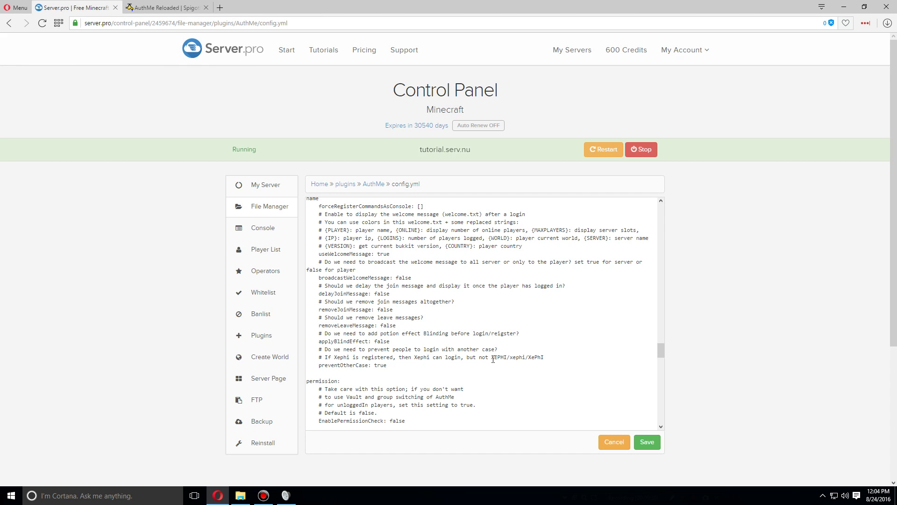
left_click_drag(492, 358, 507, 359)
left_click_drag(529, 358, 545, 357)
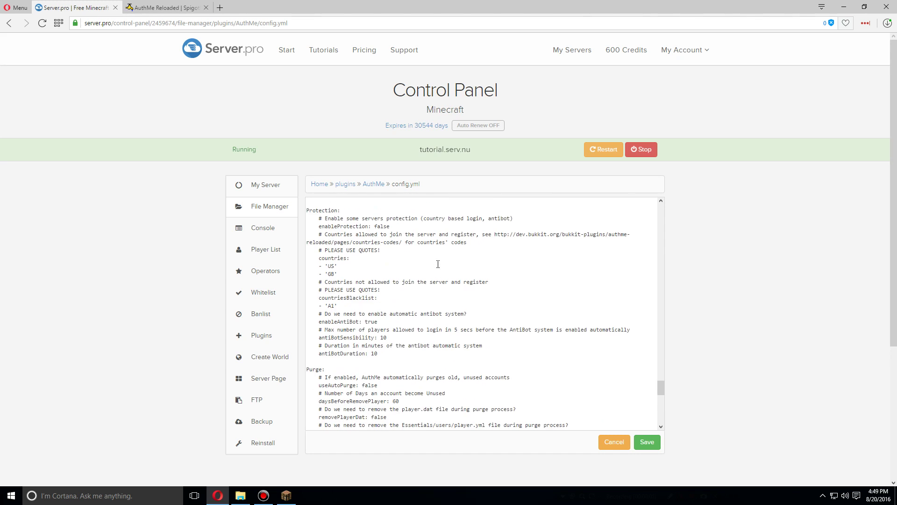
Scroll back through config.yml and save the edited AuthMe configuration.
scroll(438, 264, "down", 5)
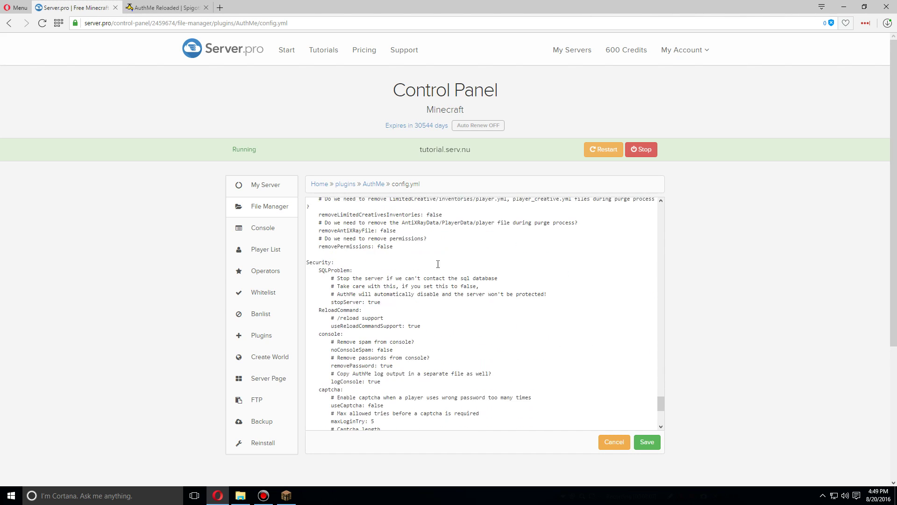
scroll(438, 264, "down", 8)
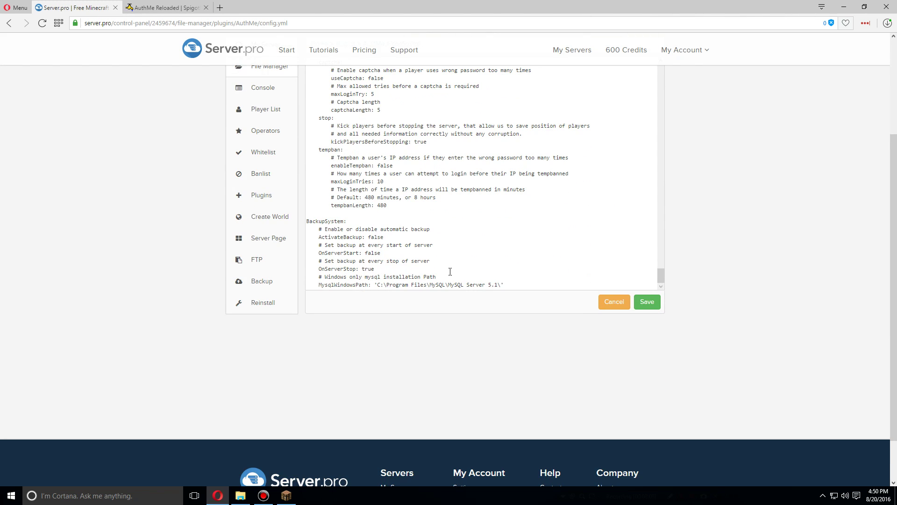
scroll(444, 266, "up", 15)
scroll(776, 238, "up", 2)
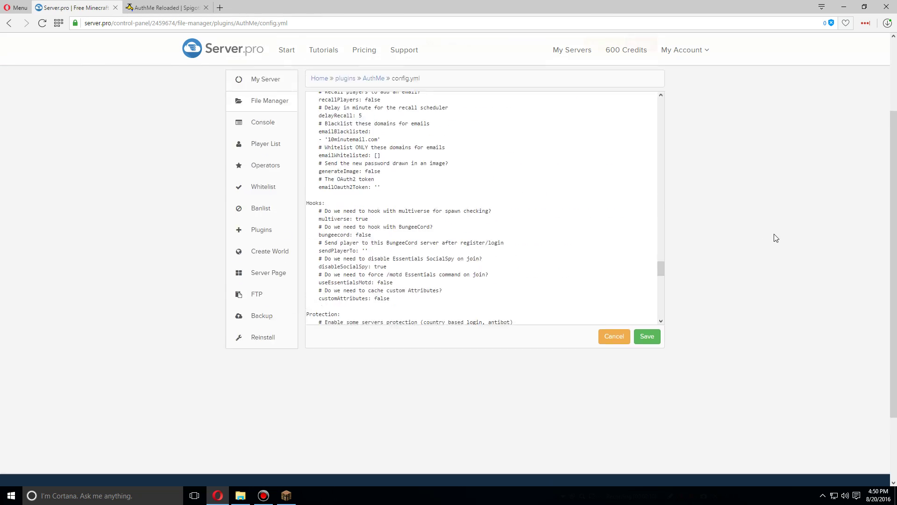
scroll(775, 238, "up", 3)
scroll(563, 298, "up", 10)
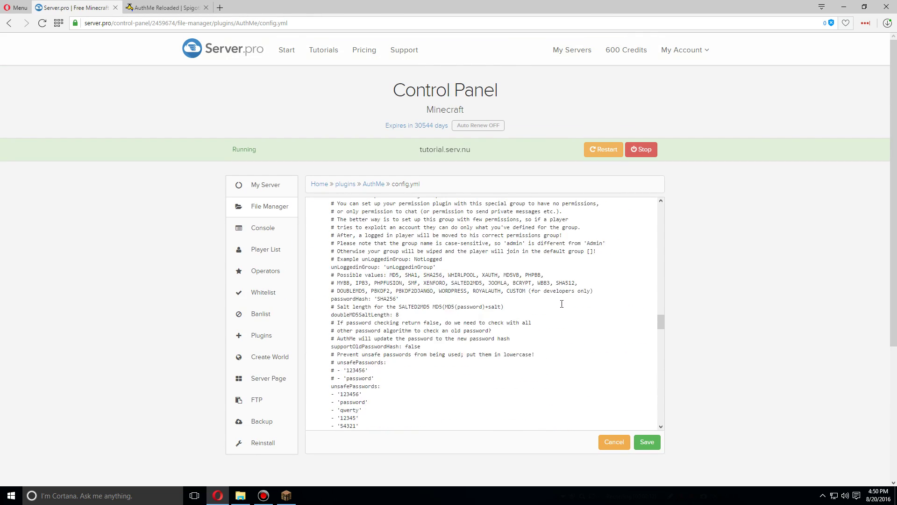
scroll(561, 301, "up", 10)
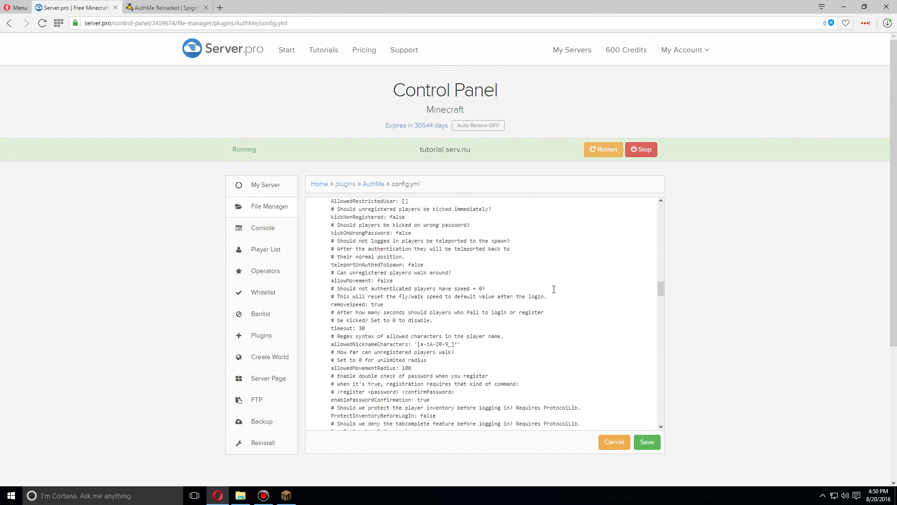
scroll(554, 289, "up", 15)
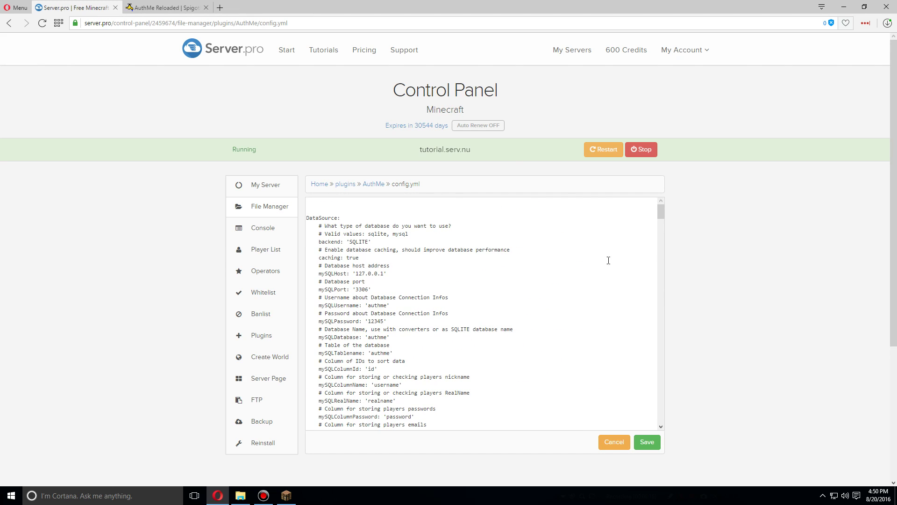
left_click(647, 443)
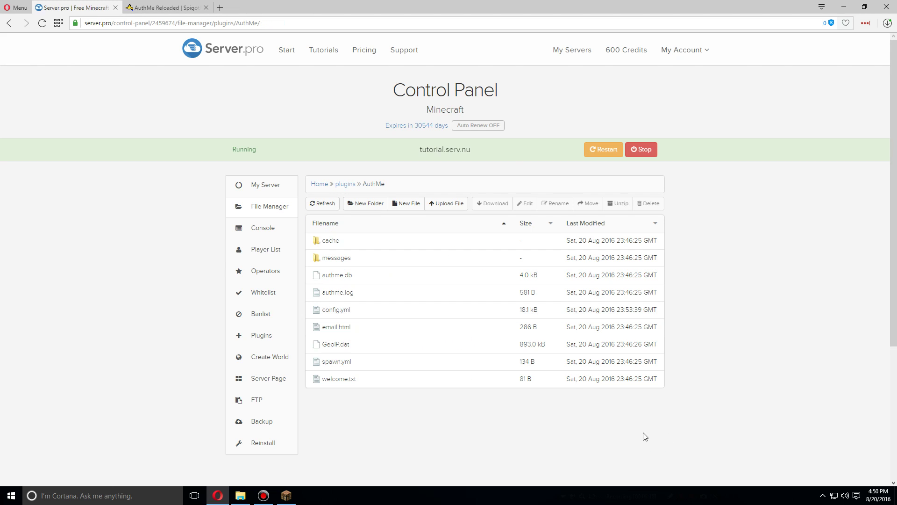
Restart the server from the overview page, then join it from Minecraft's Multiplayer list.
left_click(266, 185)
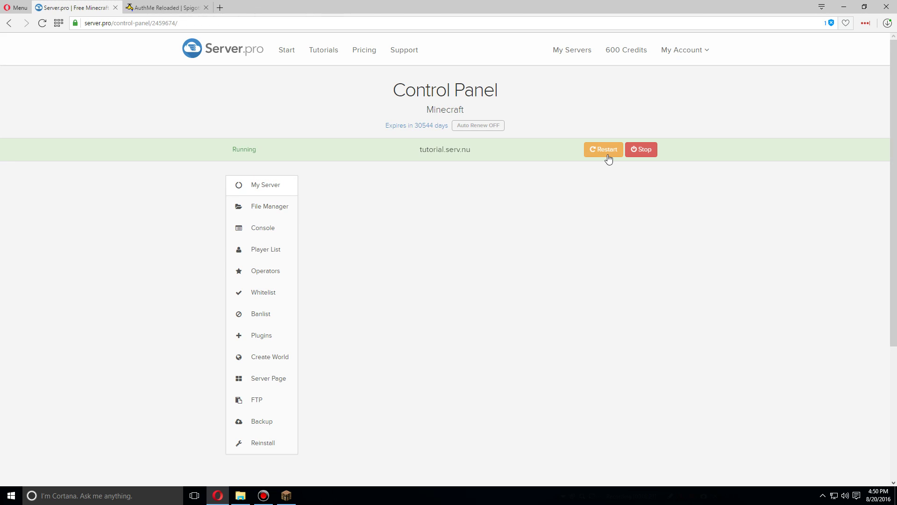
left_click(607, 156)
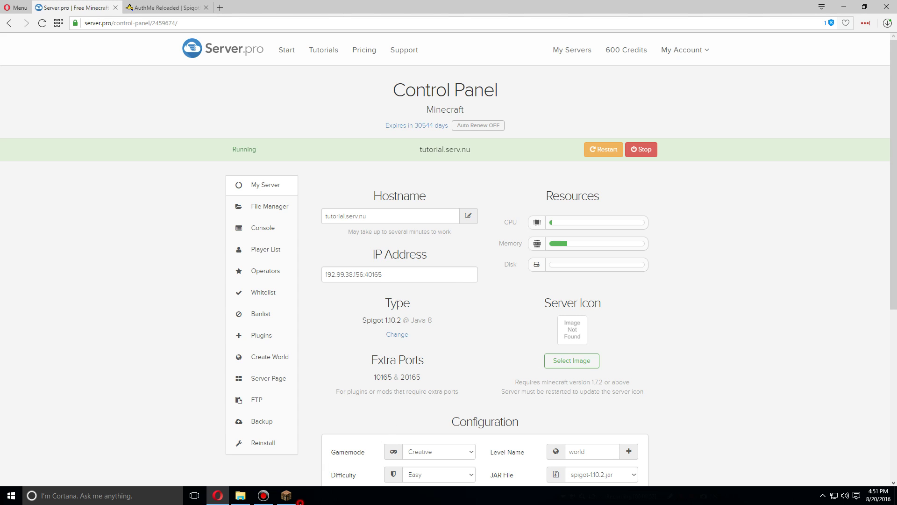
left_click(287, 496)
double_click(428, 64)
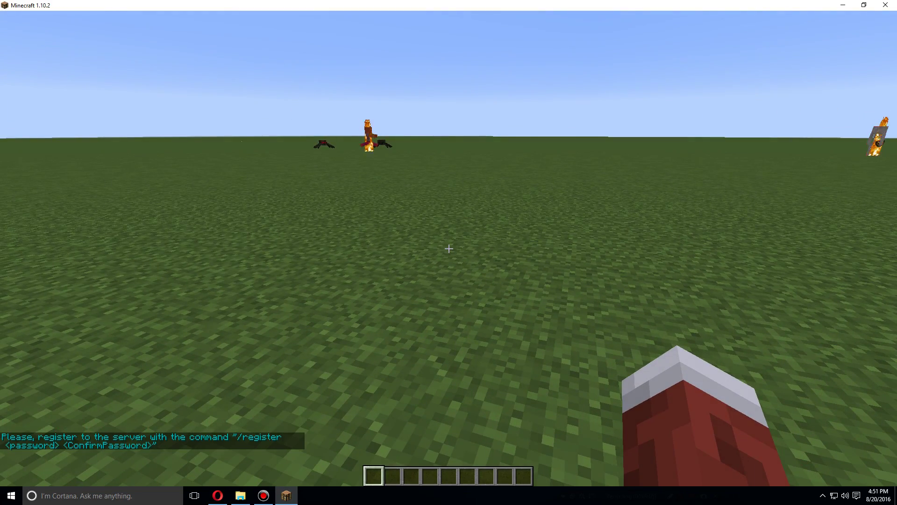
Attempt /register with short test passwords, which AuthMe rejects.
key("slash")
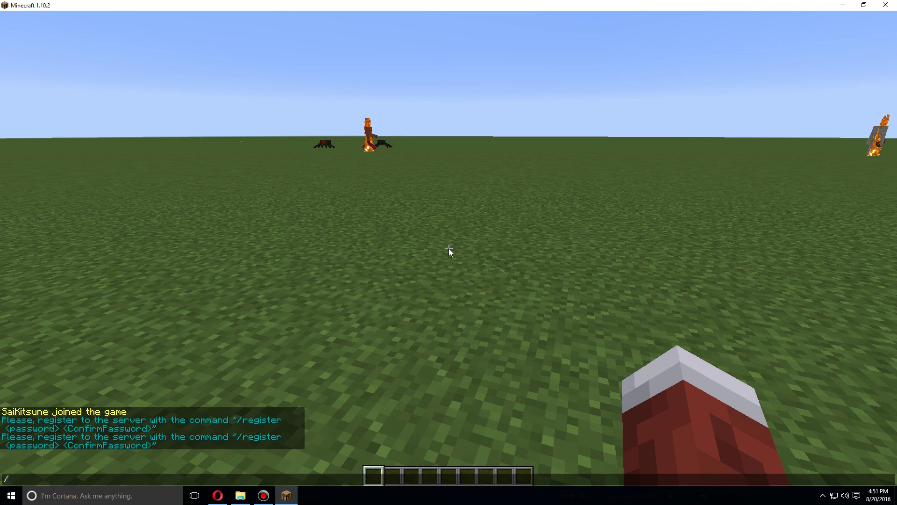
type("register")
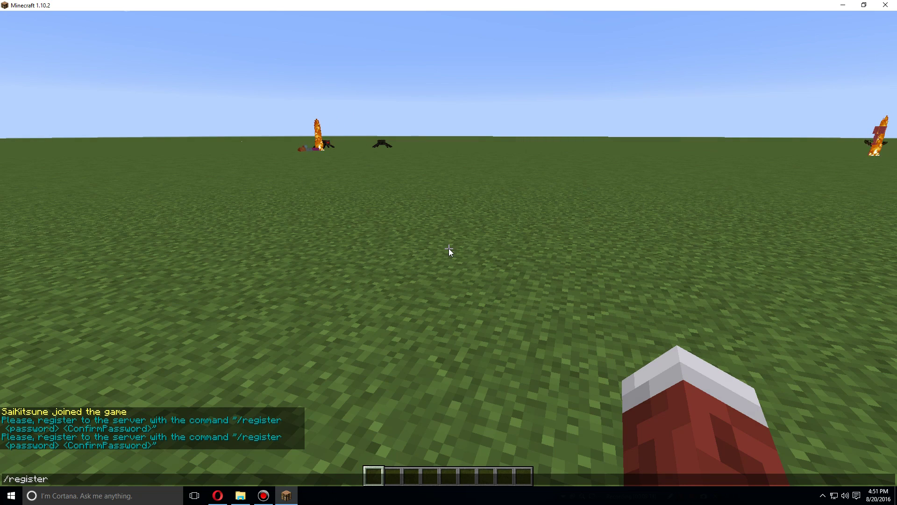
type(" 123 ")
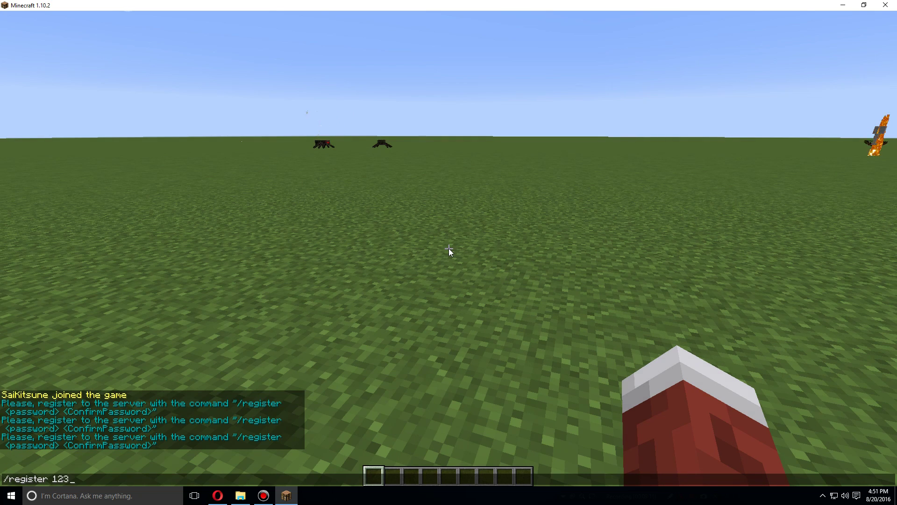
type("123")
key("Return")
key("slash")
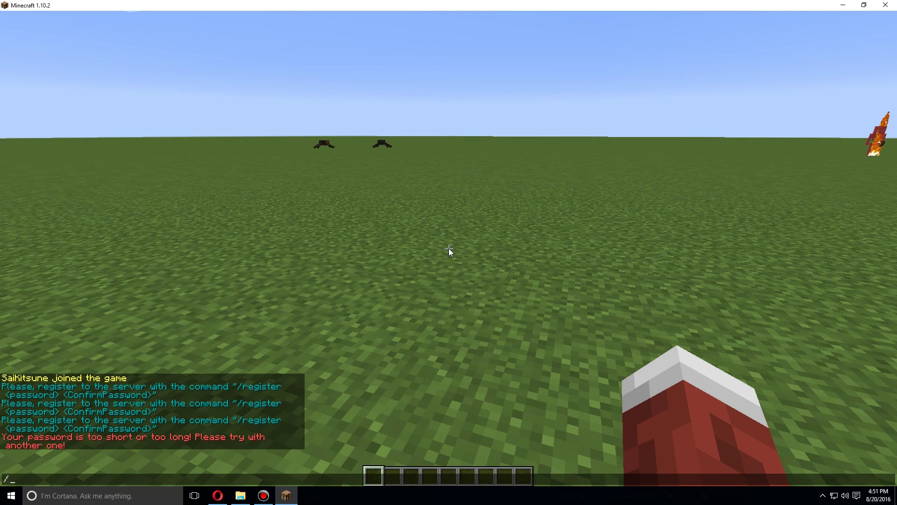
scroll(449, 248, "up", 6)
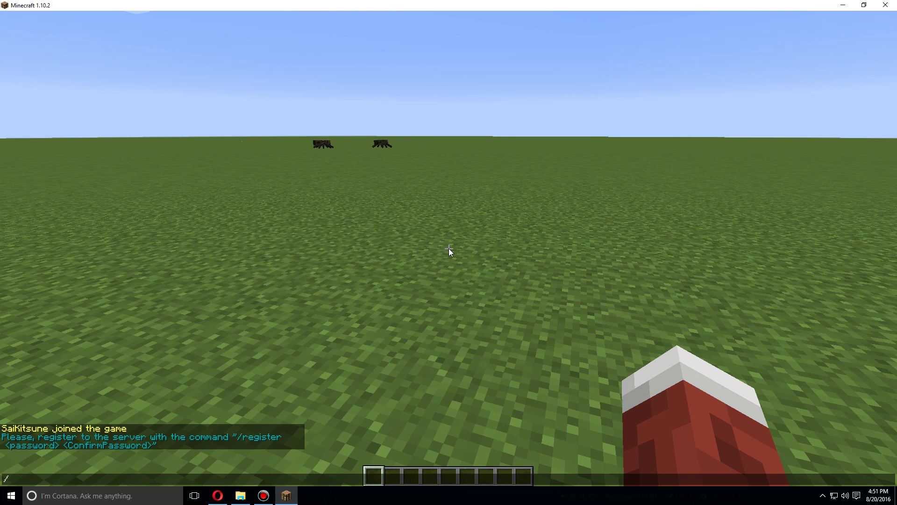
key("Return")
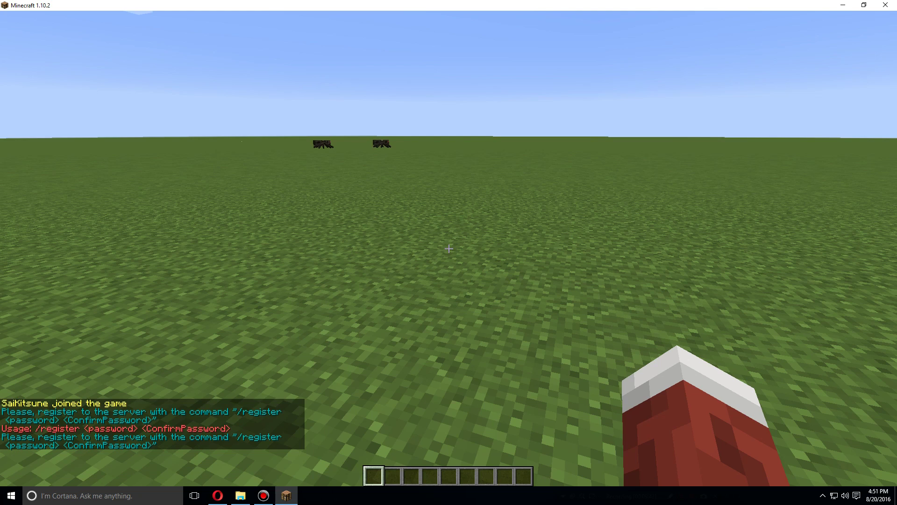
key("Up")
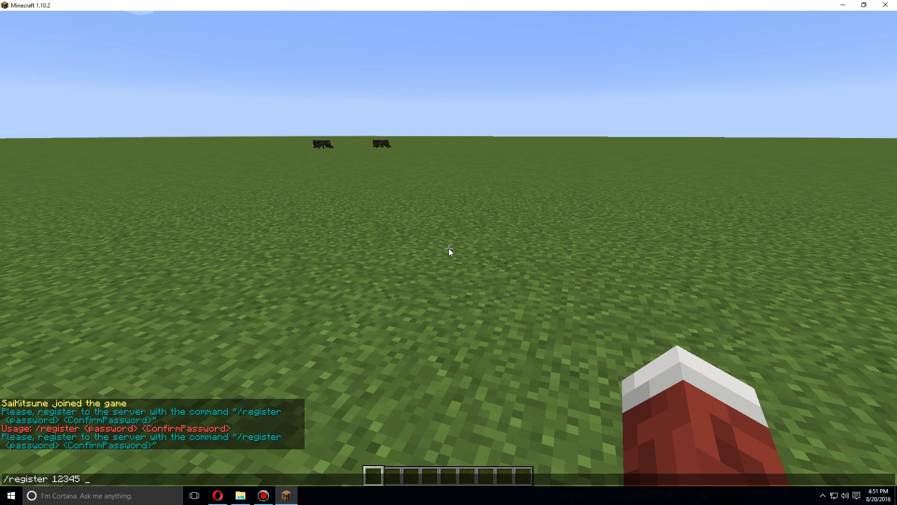
key("Return")
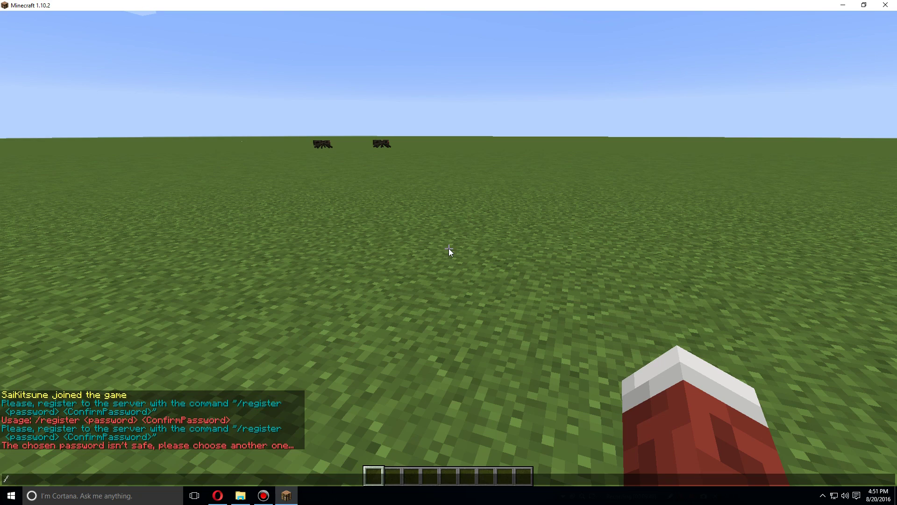
Register successfully using /register with a longer six-digit password entered twice.
key("Up")
key("BackSpace")
key("BackSpace")
key("BackSpace")
key("BackSpace")
key("BackSpace")
key("BackSpace")
key("BackSpace")
key("BackSpace")
key("BackSpace")
key("BackSpace")
key("BackSpace")
key("BackSpace")
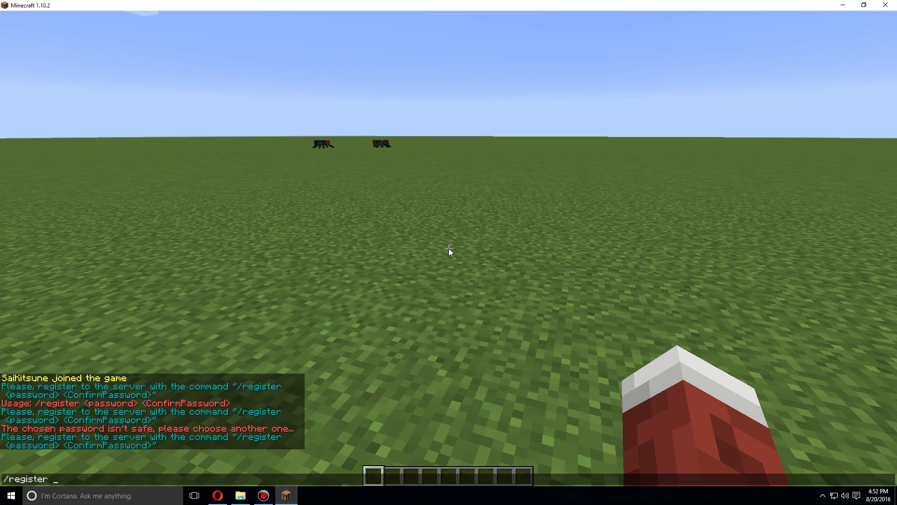
key("Return")
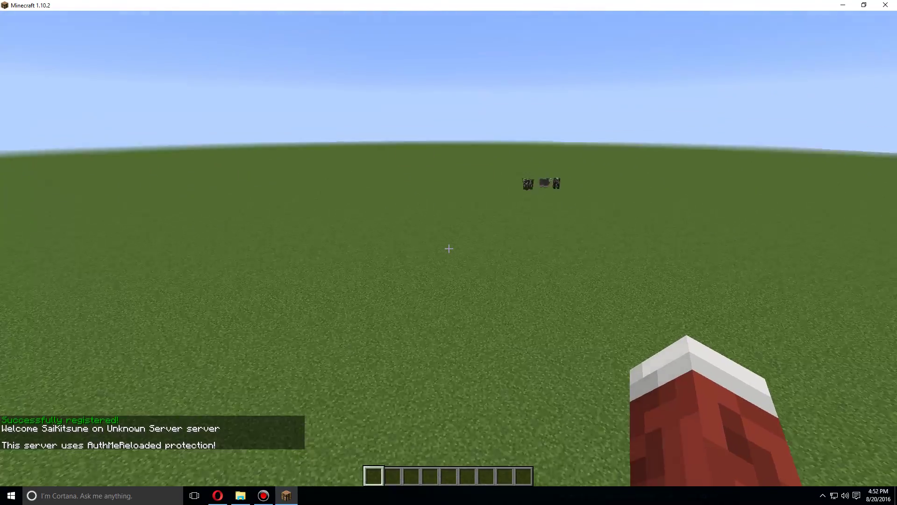
Disconnect, rejoin the server from the multiplayer list, and log in with /login and the password.
key("Escape")
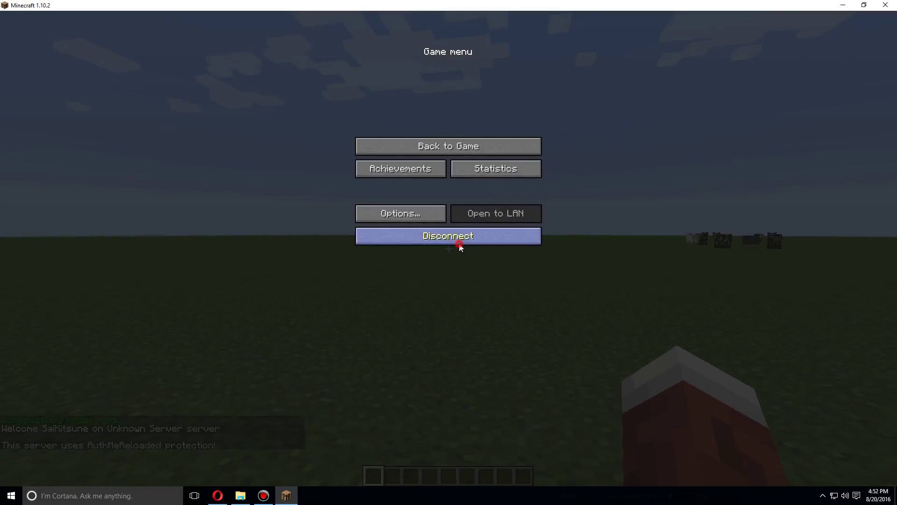
left_click(457, 242)
double_click(433, 73)
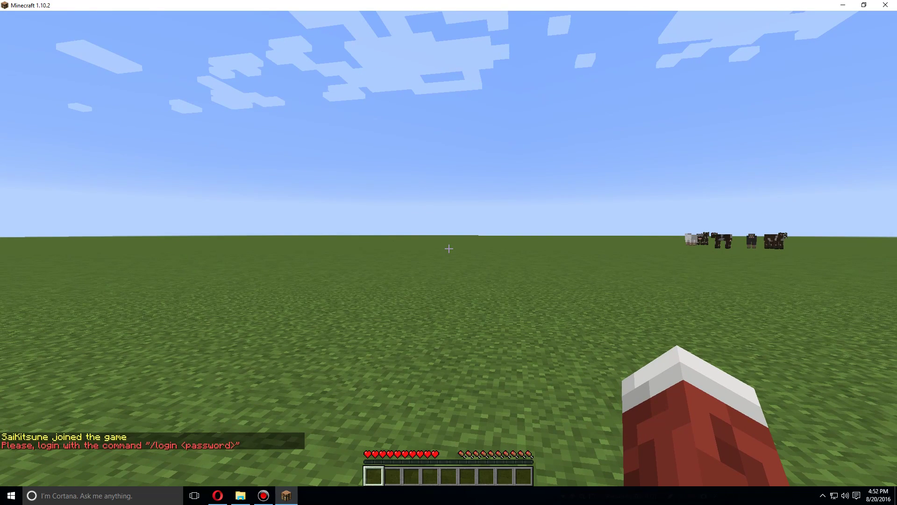
type("login")
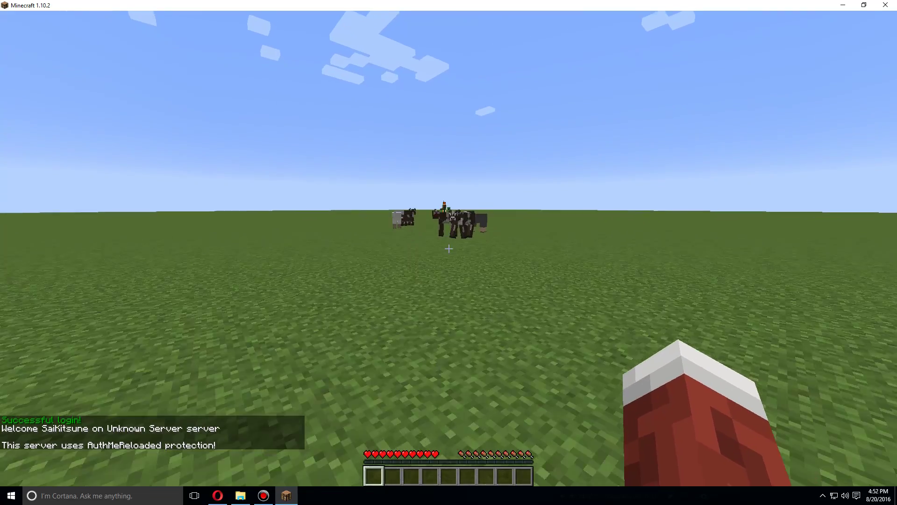
Walk toward the cows and hit two of them to confirm free movement.
key("w")
key("w")
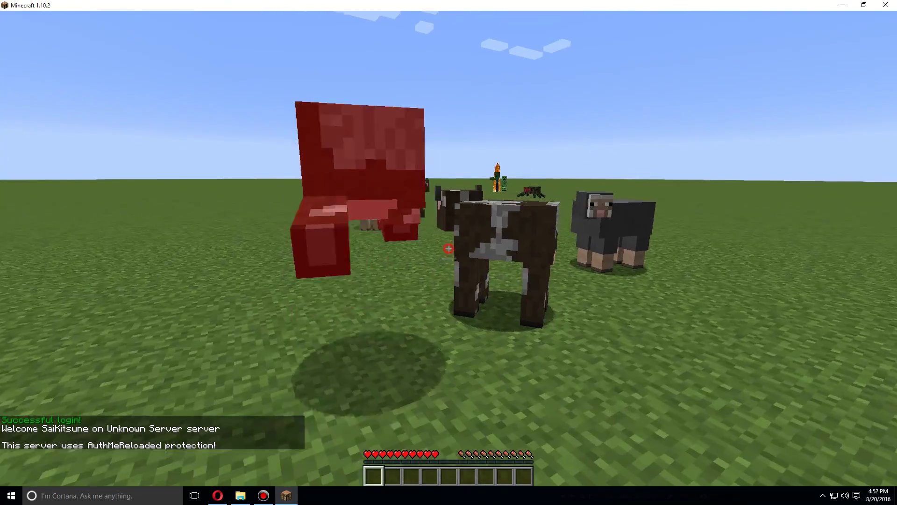
key("w")
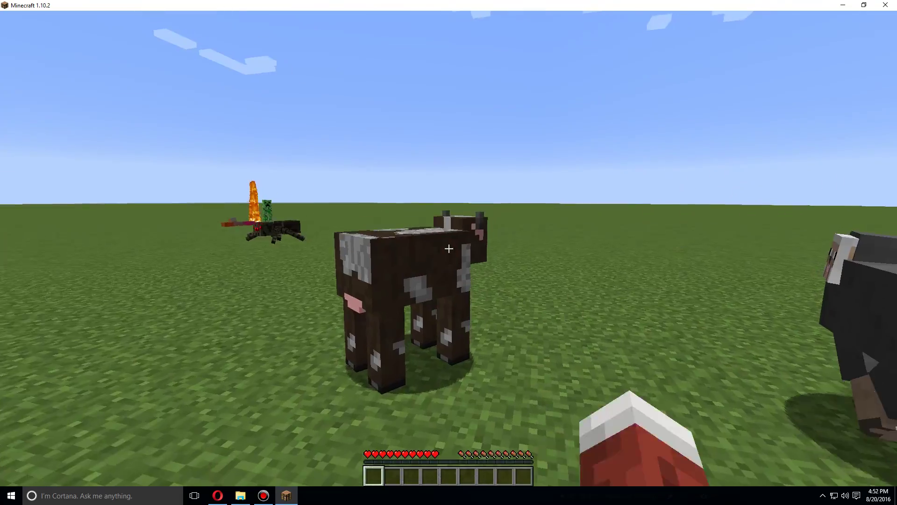
left_click(448, 248)
key("w")
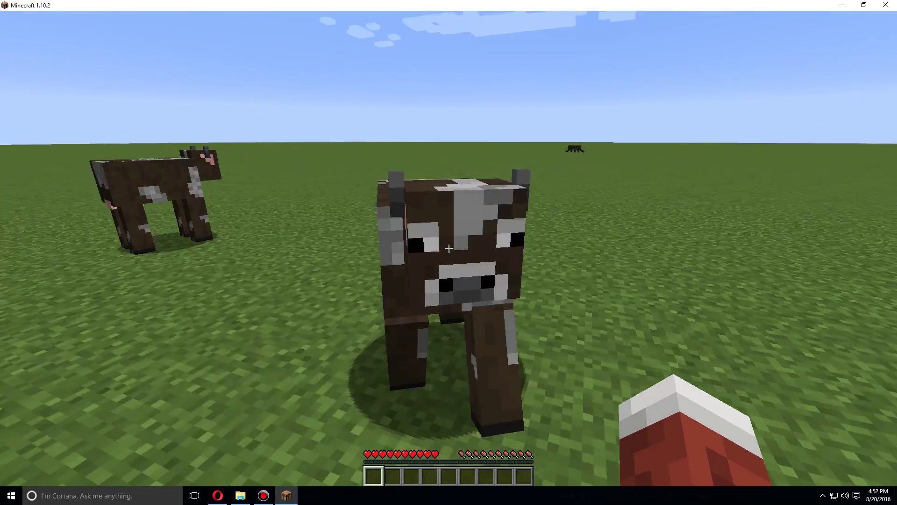
left_click(449, 249)
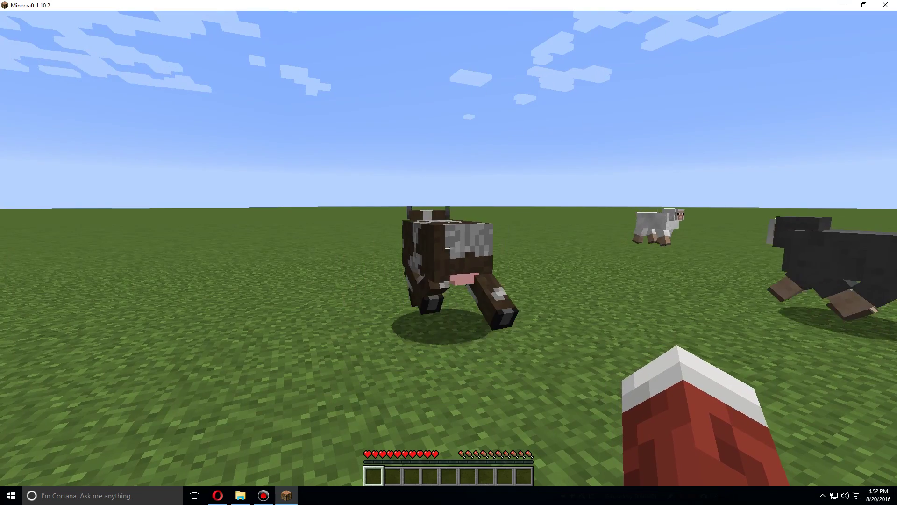